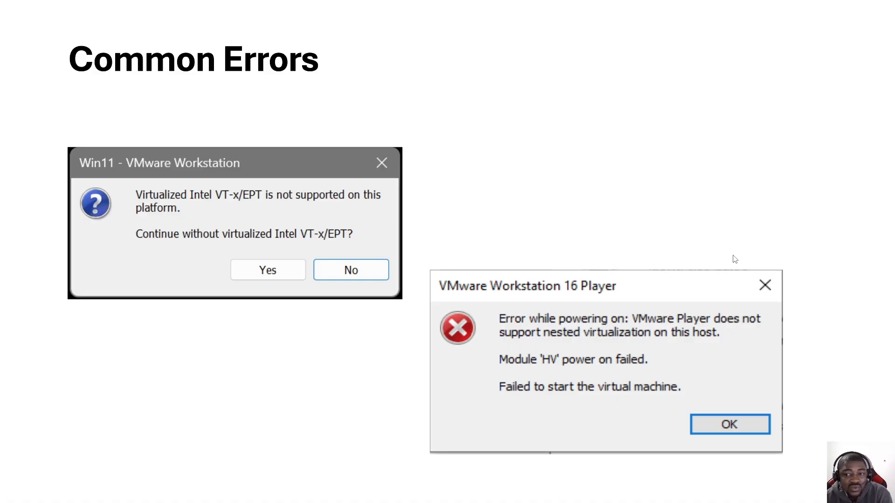
- End the slide show and minimize the presentation and VMware Workstation windows to reach the desktop
click(793, 249)
key(Escape)
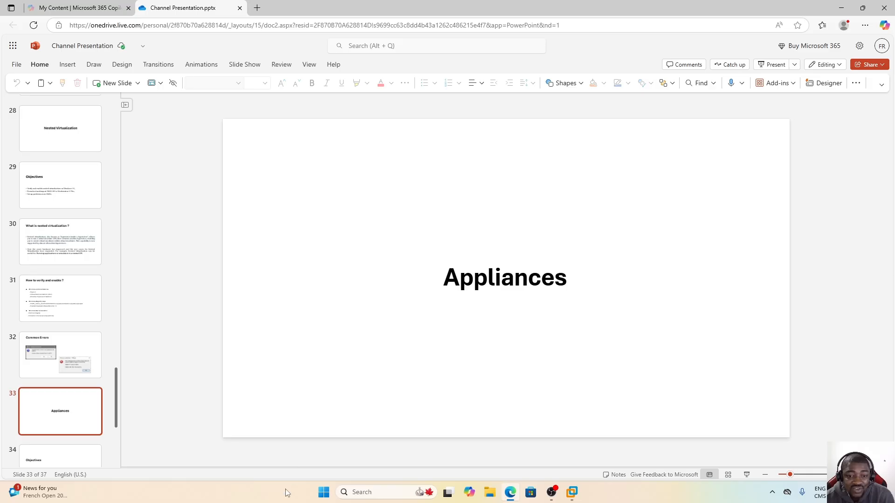
click(841, 10)
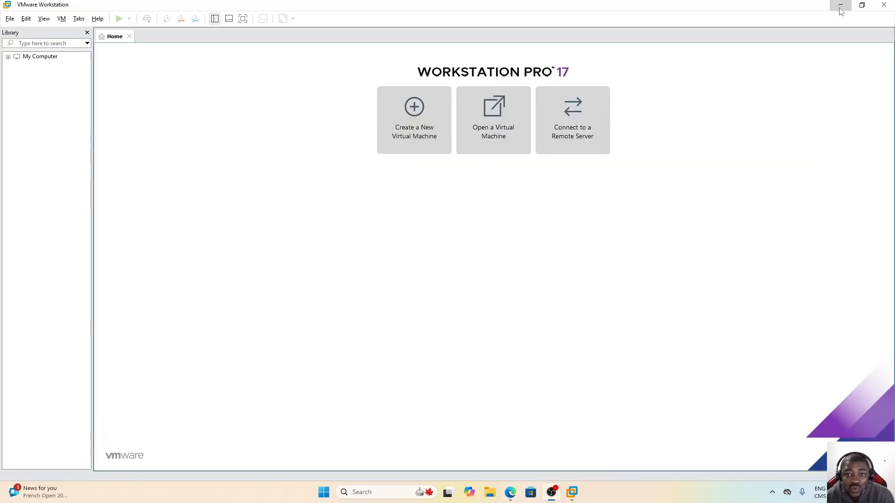
click(840, 7)
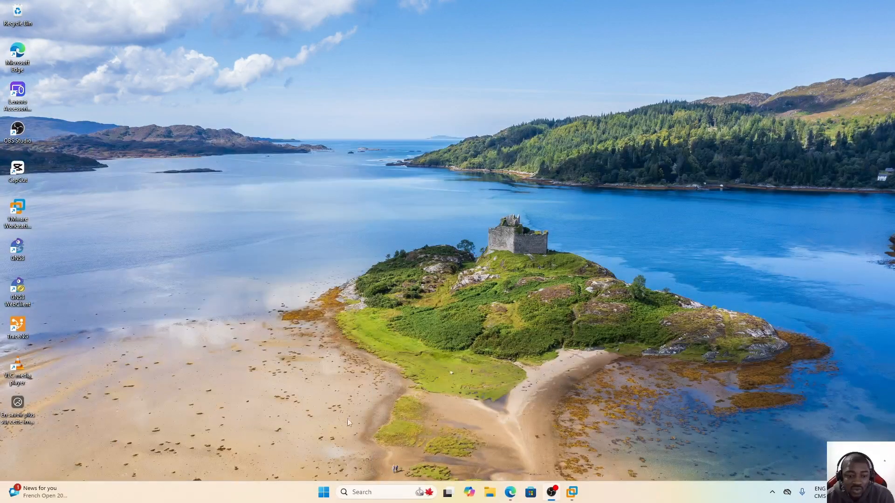
- Run optionalfeatures.exe to open the Windows Features dialog
key(super+r)
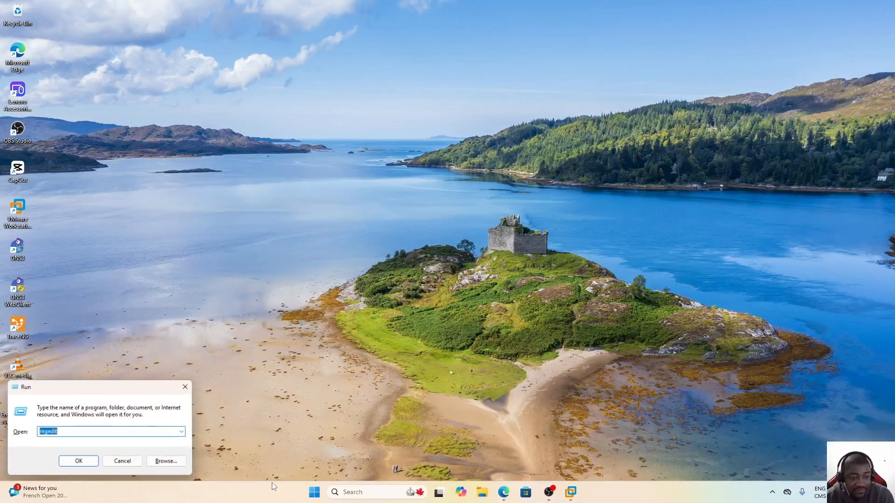
text(optin)
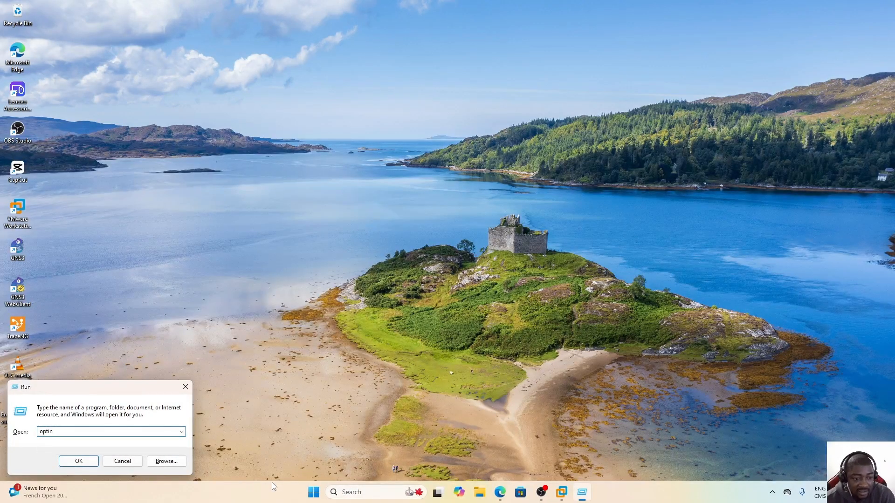
key(BackSpace)
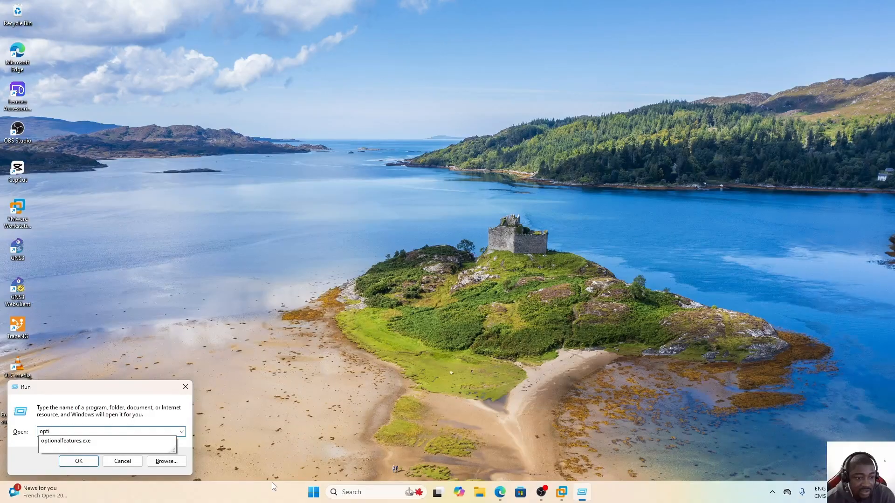
click(76, 441)
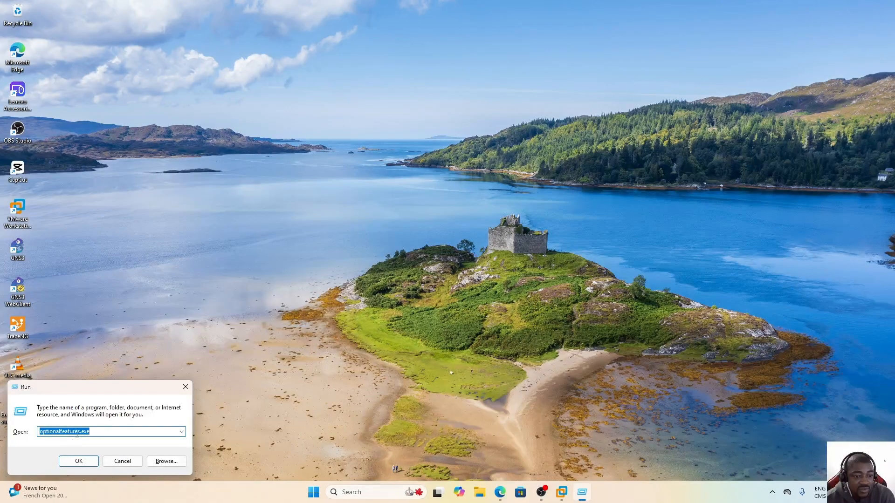
click(76, 460)
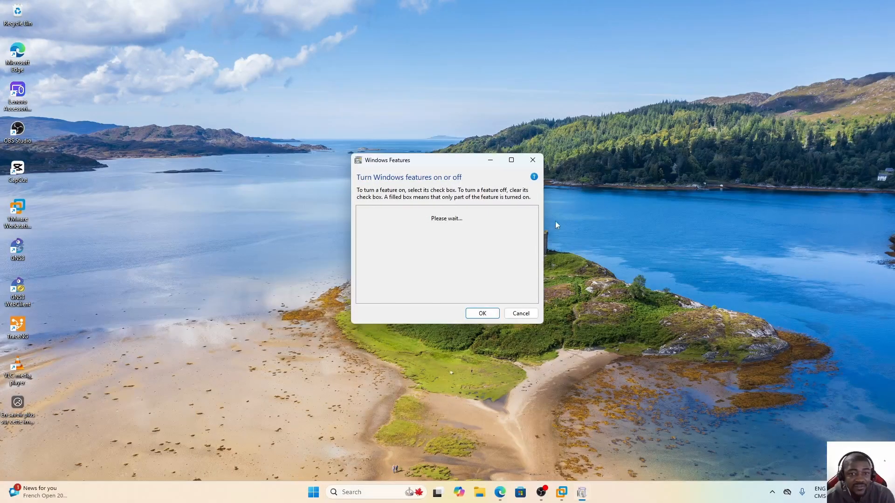
- Maximize Windows Features and expand Hyper-V with its Management Tools and Platform groups to check which virtualization features are enabled
click(511, 160)
drag(279, 10, 426, 4)
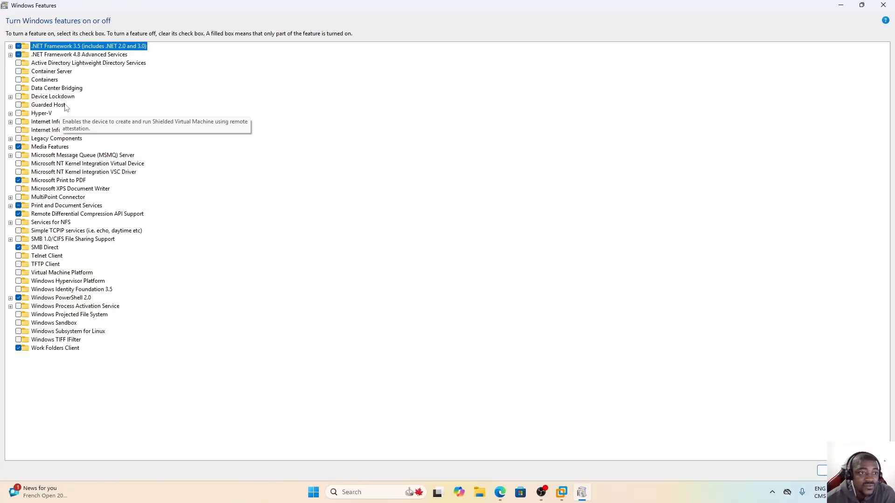
click(10, 114)
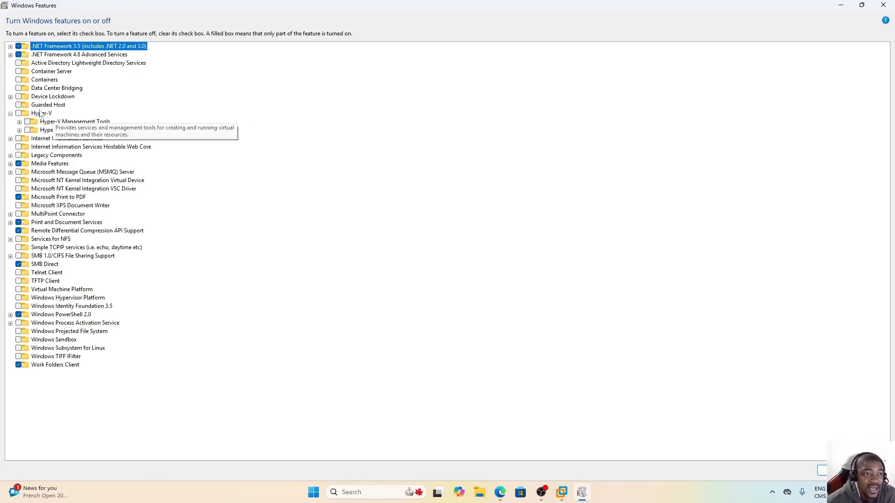
click(19, 123)
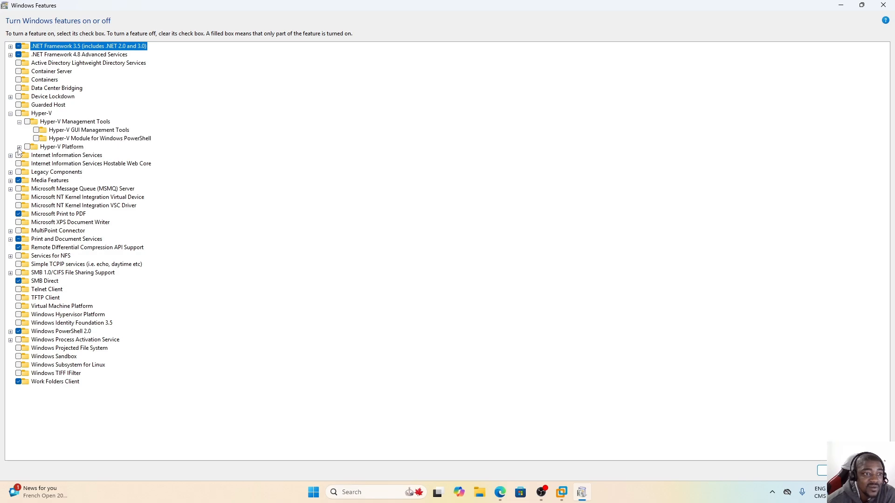
click(19, 148)
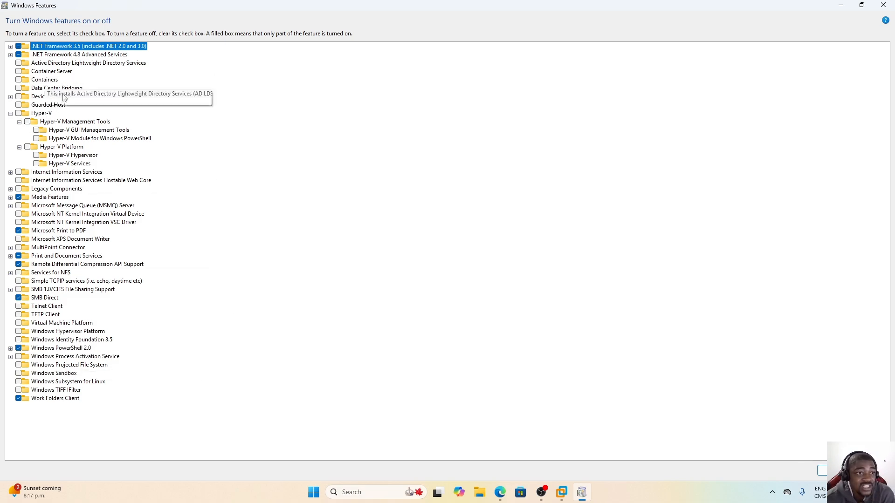
- Close Windows Features without changes and run regedit to open the Registry Editor
click(883, 5)
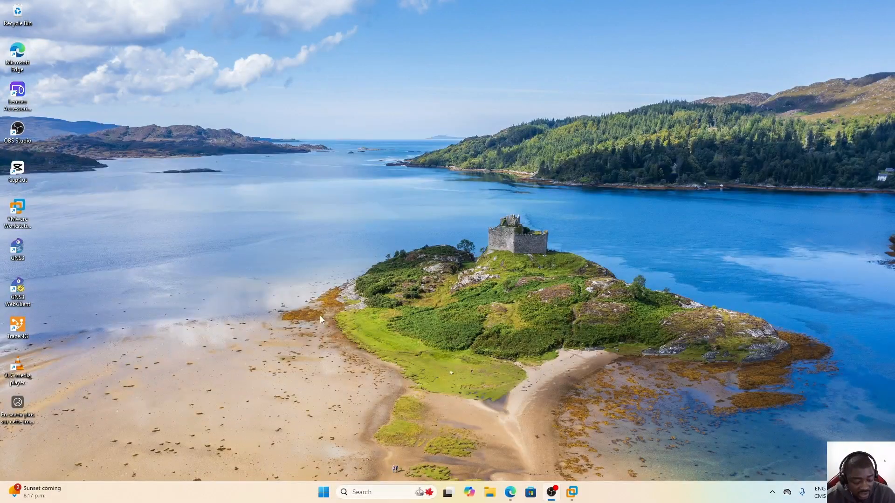
key(super+r)
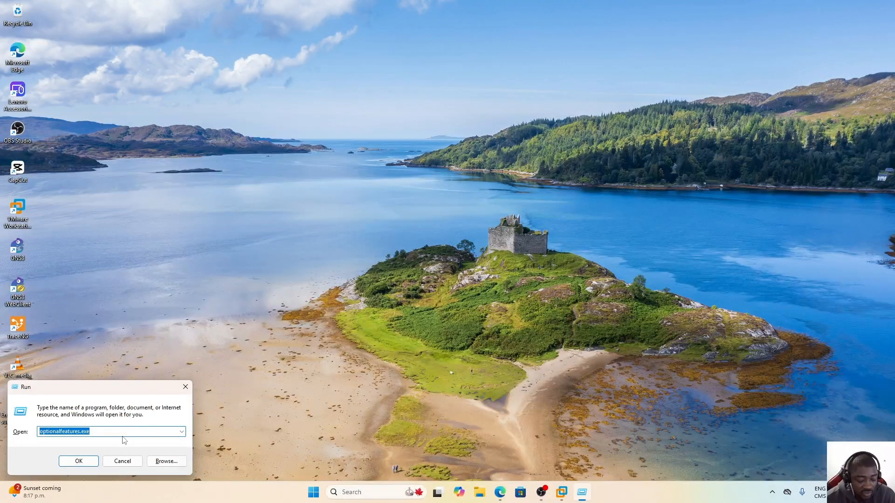
text(regedi)
click(124, 440)
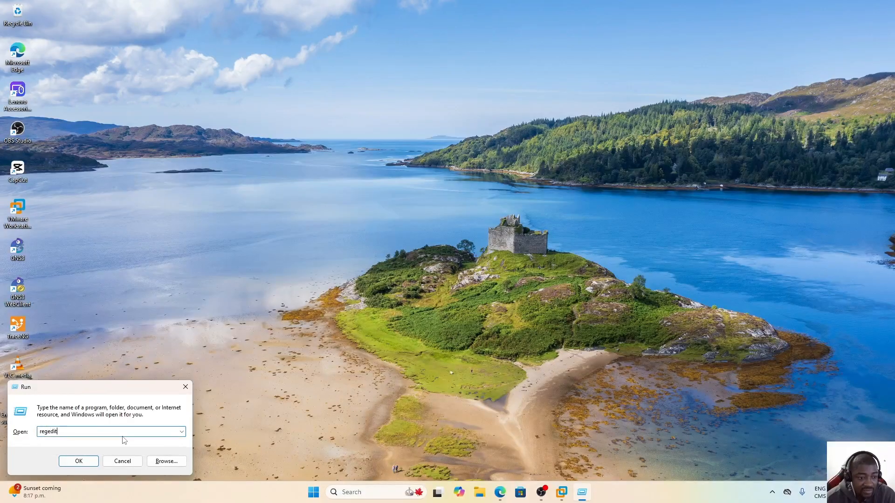
click(78, 461)
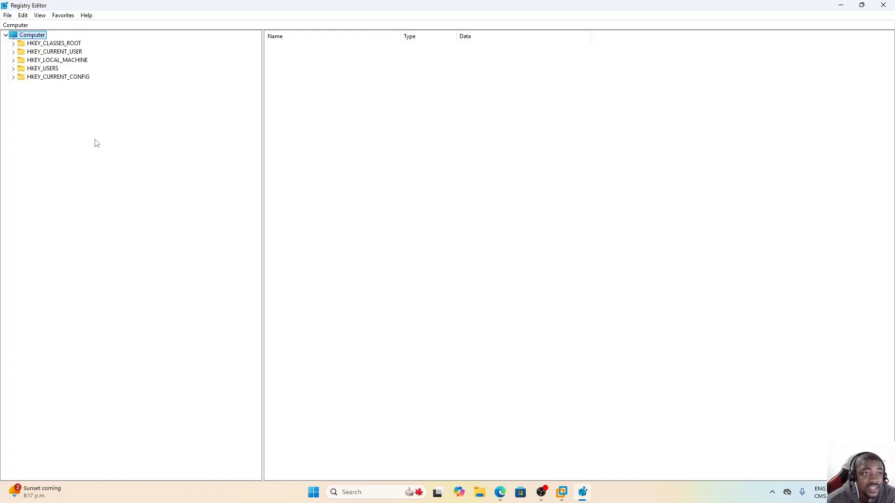
- Expand HKEY_LOCAL_MACHINE and check the registry key path on slide 31, "How to verify and enable ?", before returning to the registry
click(14, 60)
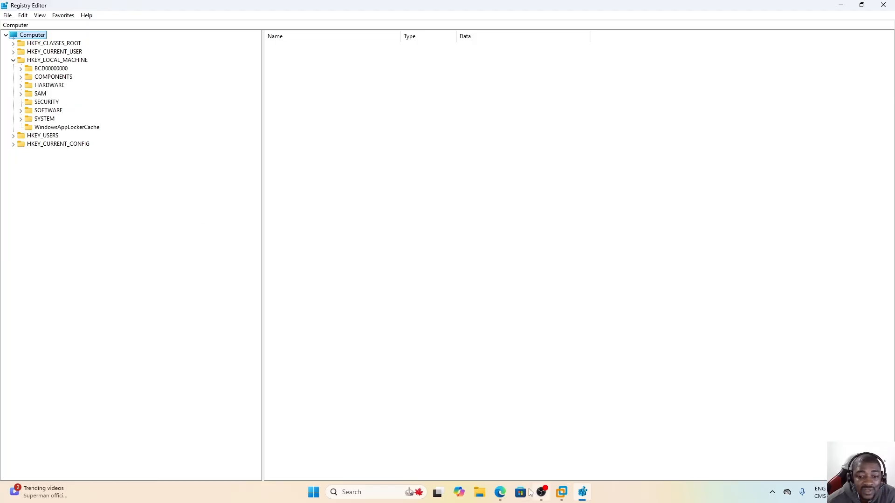
click(507, 497)
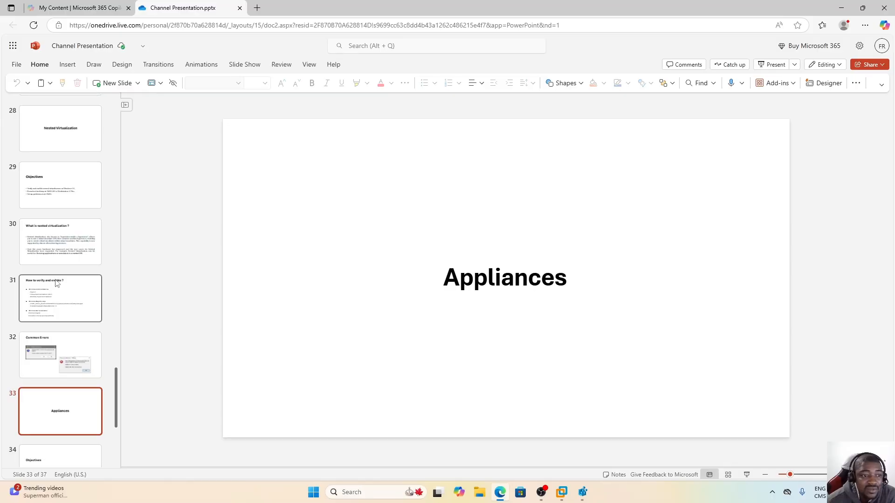
click(53, 292)
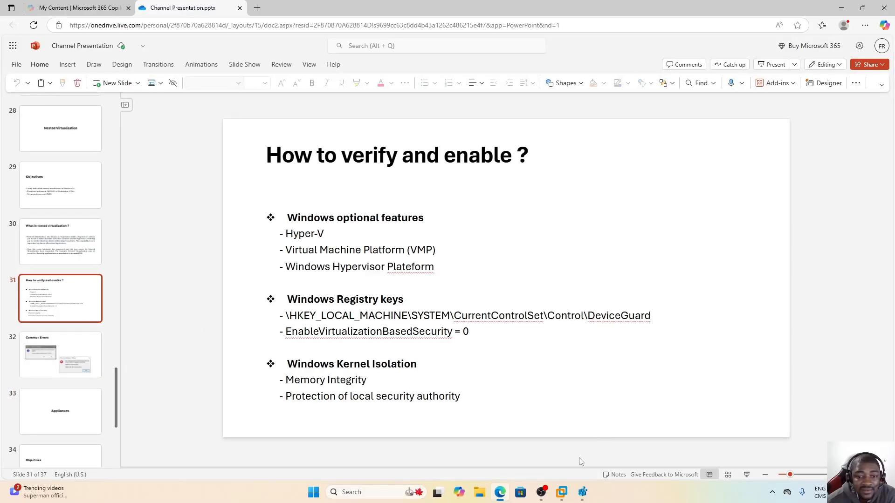
click(562, 493)
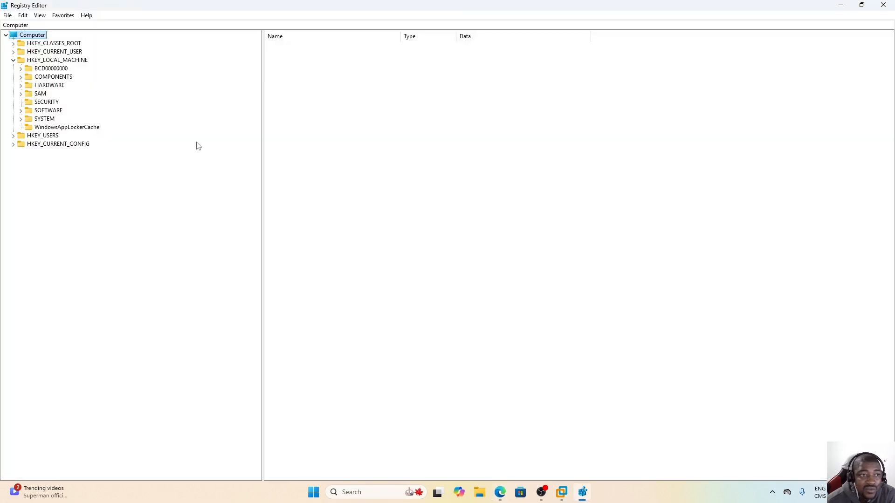
- Open the DeviceGuard key under HKEY_LOCAL_MACHINE\SYSTEM\CurrentControlSet\Control
click(20, 119)
click(21, 119)
click(21, 119)
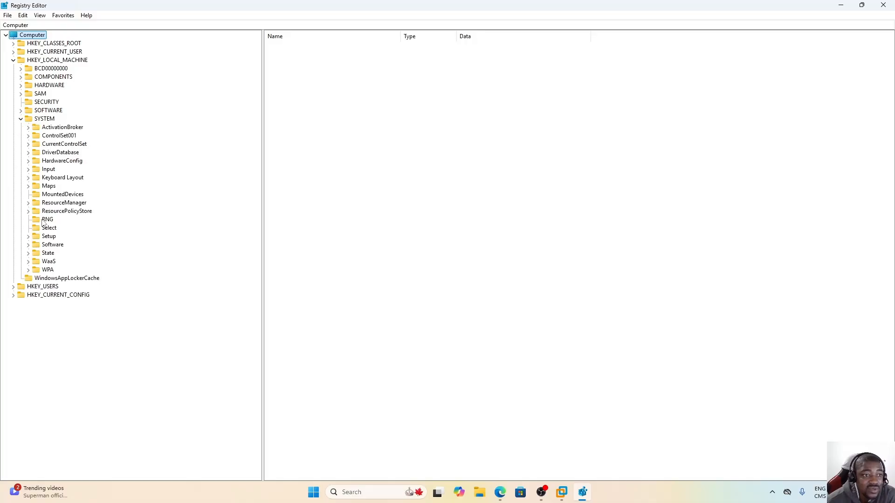
click(28, 144)
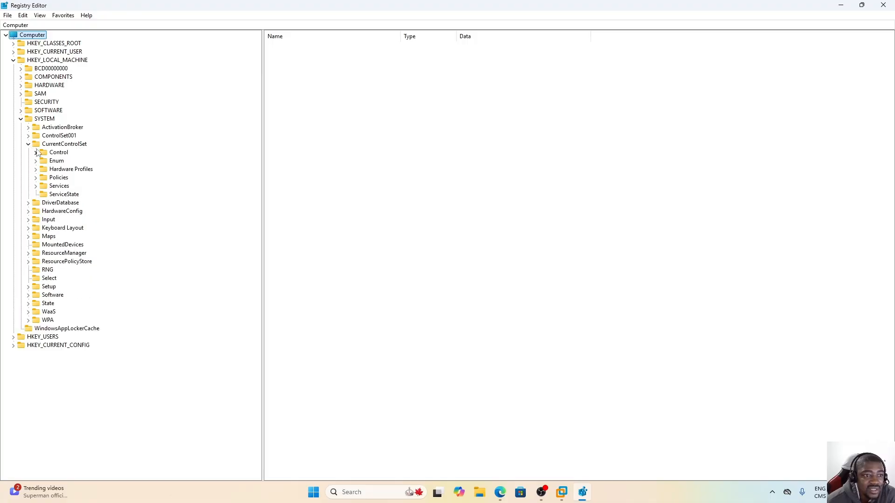
click(36, 152)
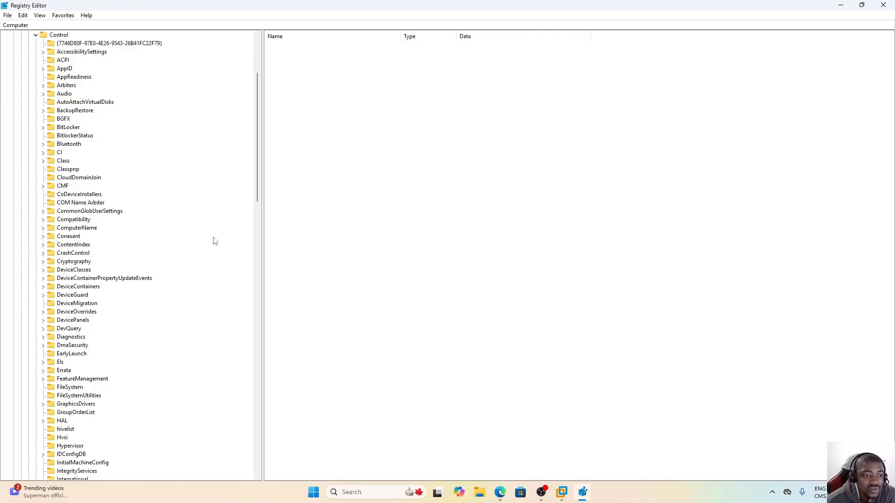
click(43, 295)
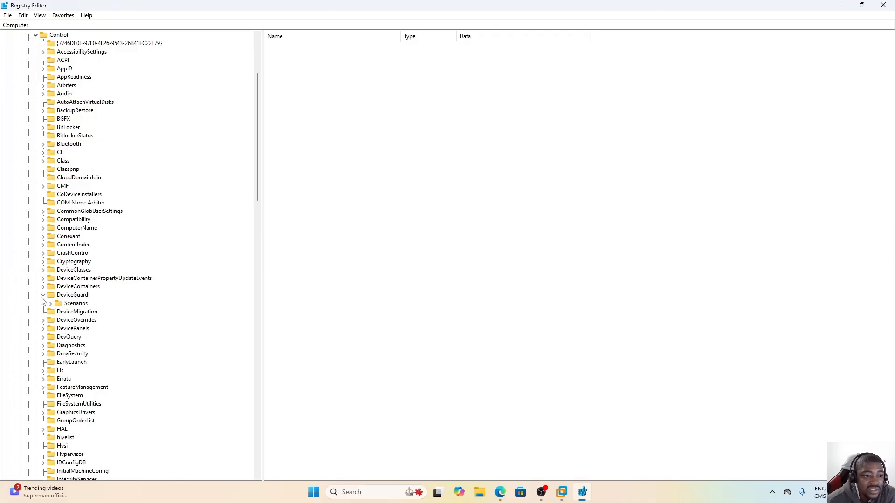
click(68, 297)
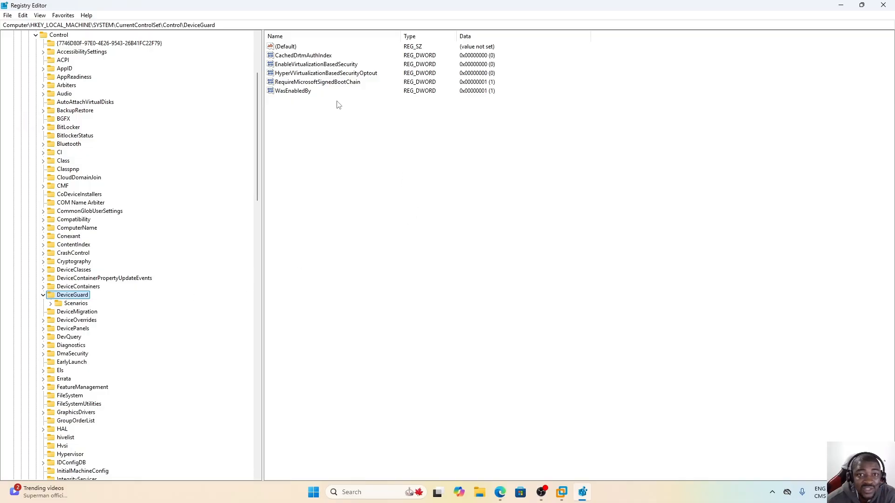
- Open the EnableVirtualizationBasedSecurity value to check its data, accept it as is, and close the Registry Editor
click(303, 65)
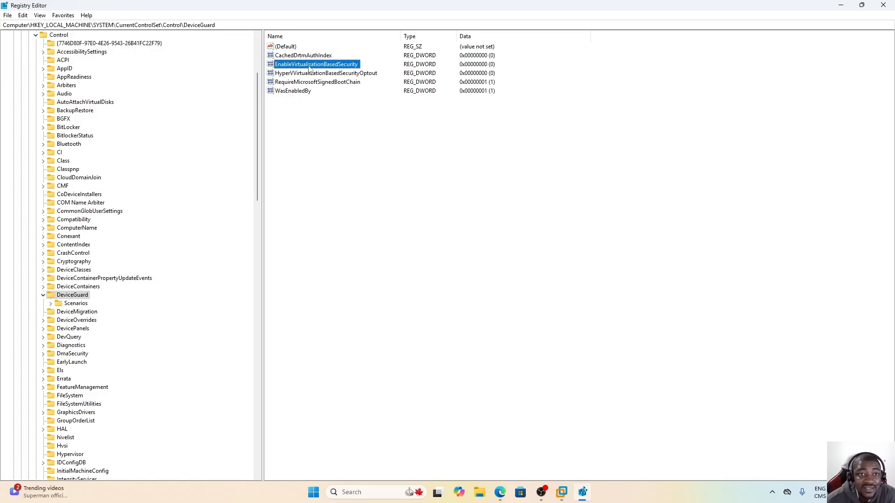
double_click(311, 66)
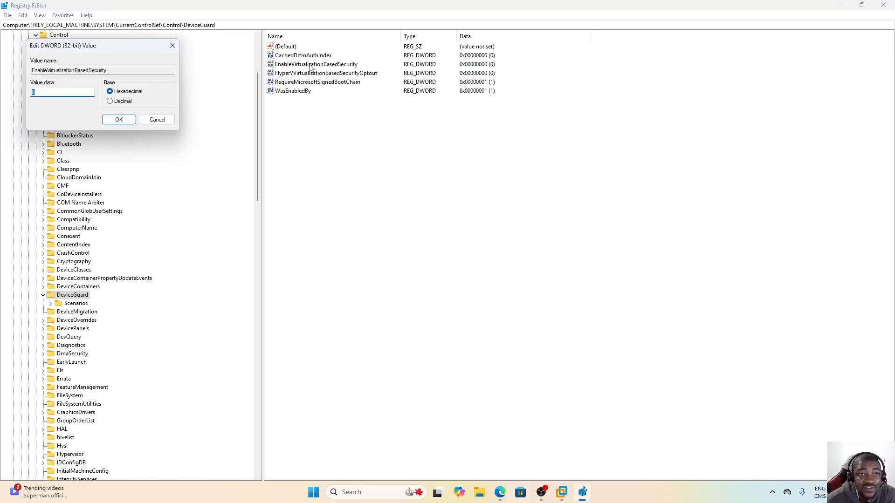
drag(111, 49, 359, 132)
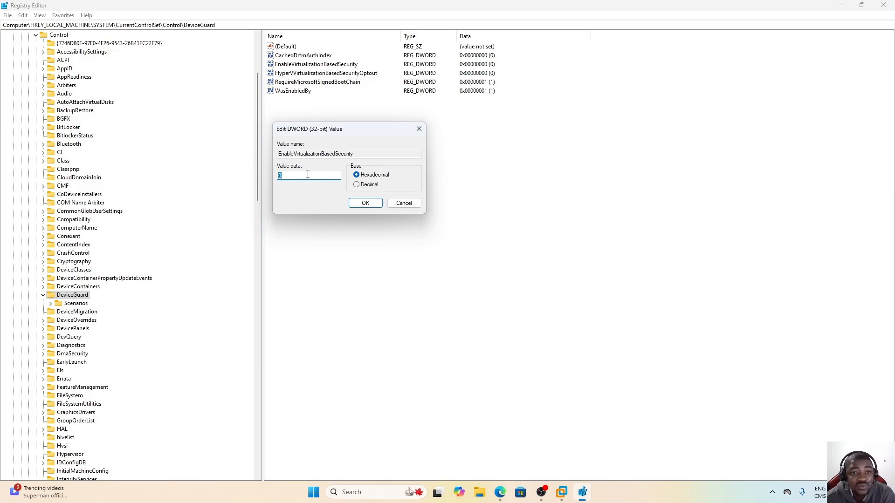
double_click(280, 175)
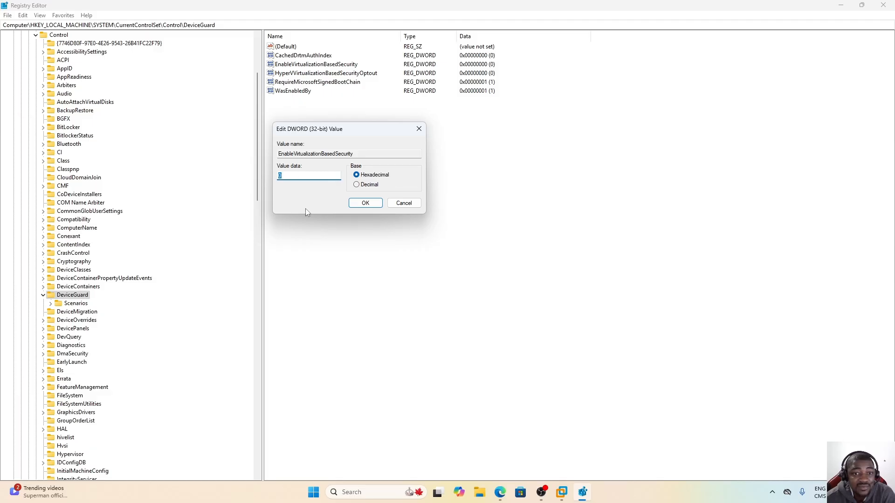
click(365, 203)
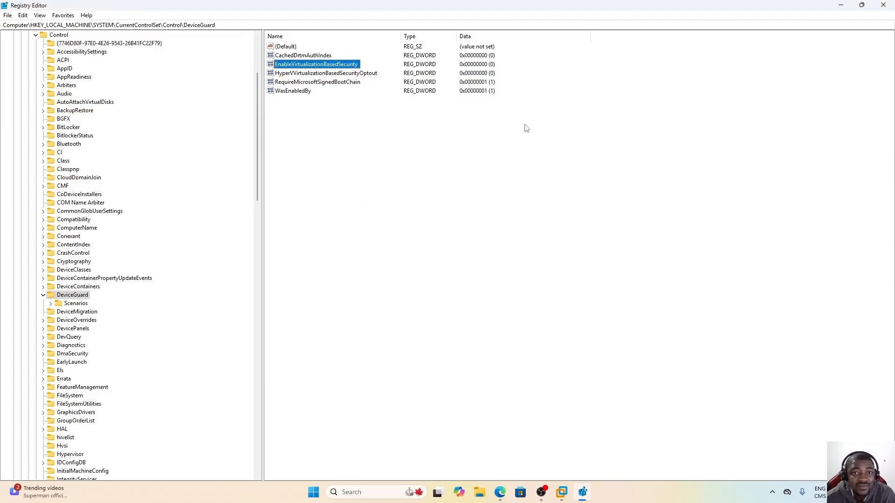
click(883, 5)
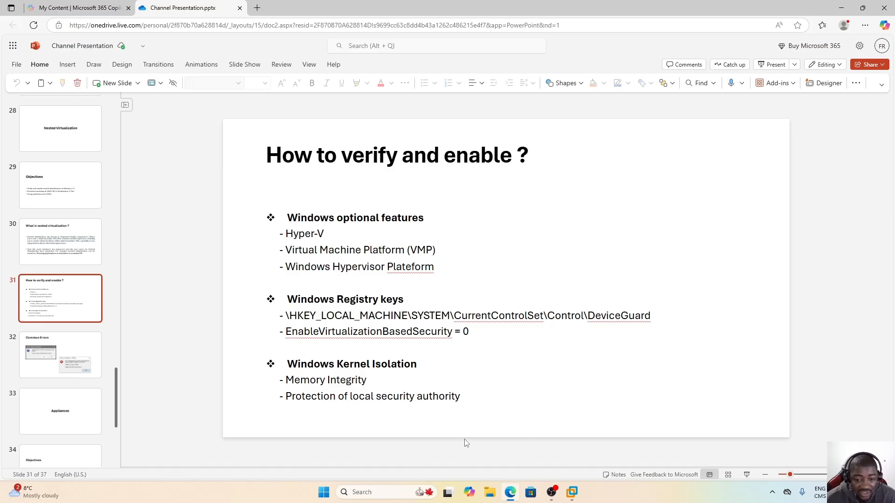
- Try to find the kernel isolation settings by searching Windows for "kernel", and clear the search text
key(super)
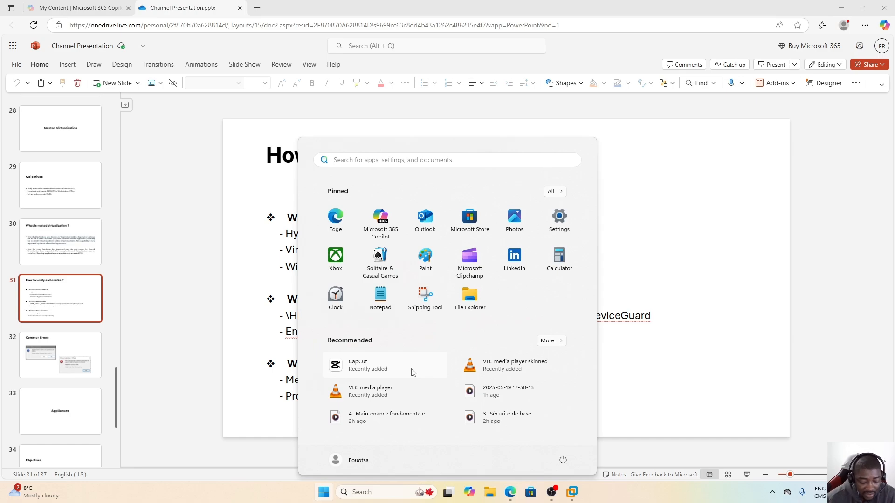
text(kernel)
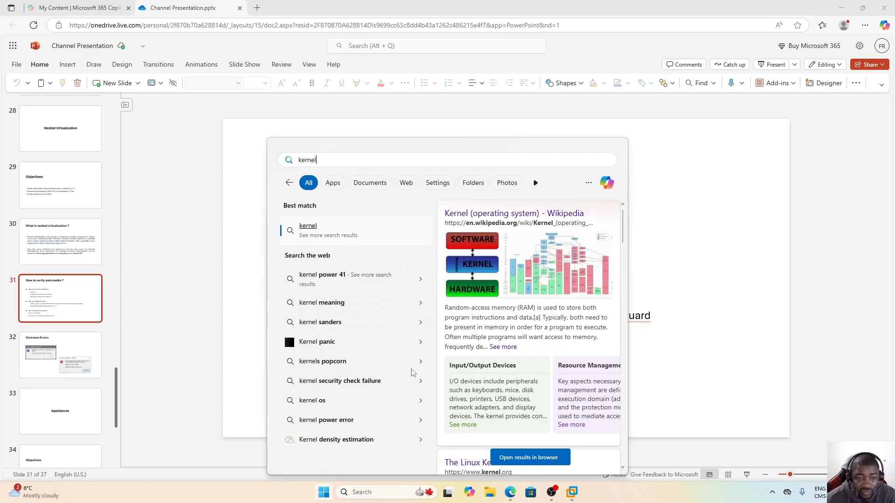
key(BackSpace)
key(BackSpace)
key(BackSpace)
key(BackSpace)
key(BackSpace)
key(BackSpace)
- Search Windows for "isolation", open Core isolation to check memory integrity and Local Security Authority protection, and close Windows Security
text(is)
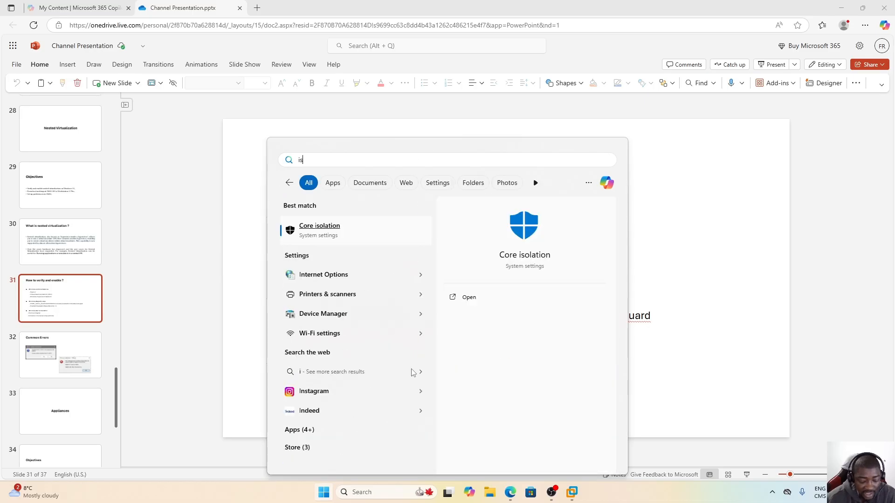
text(olation)
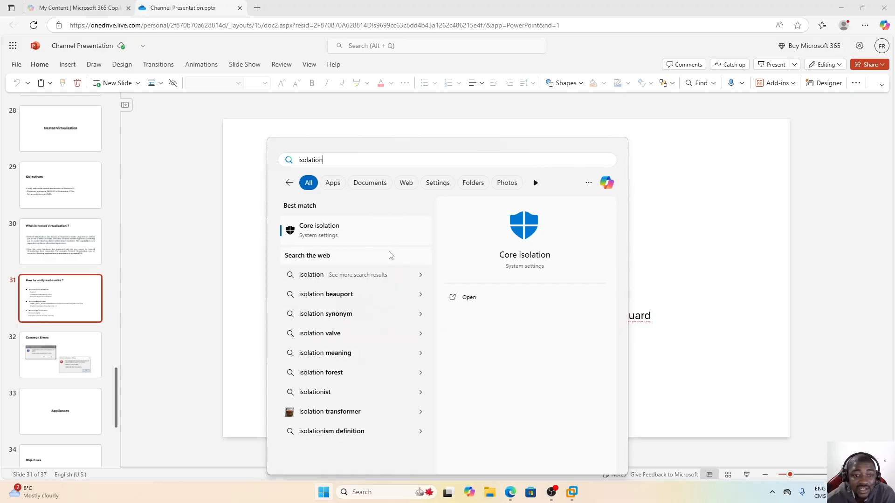
click(330, 229)
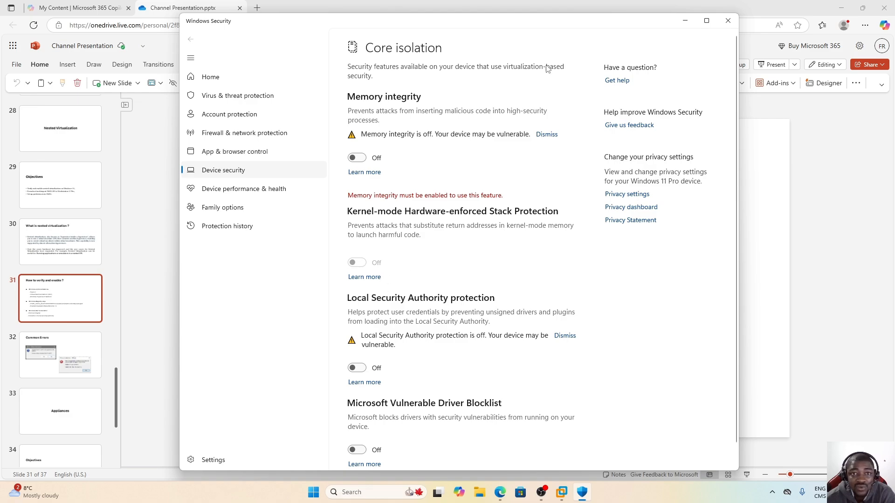
click(727, 22)
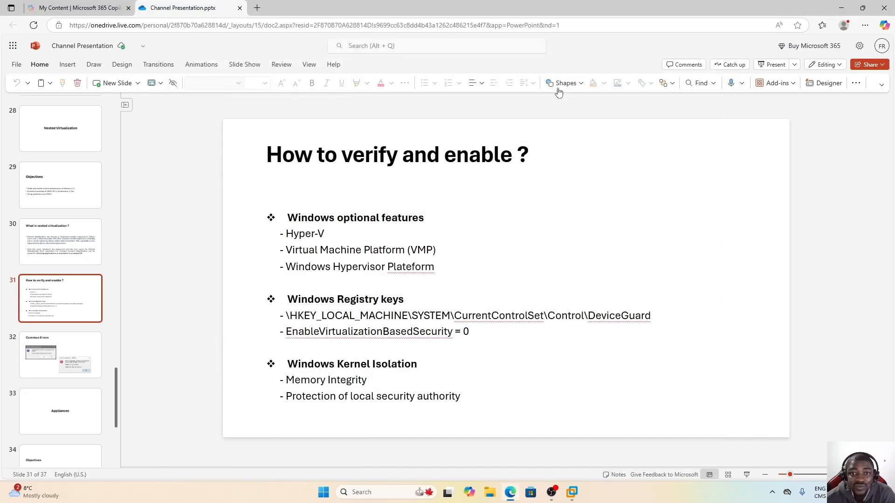
click(841, 8)
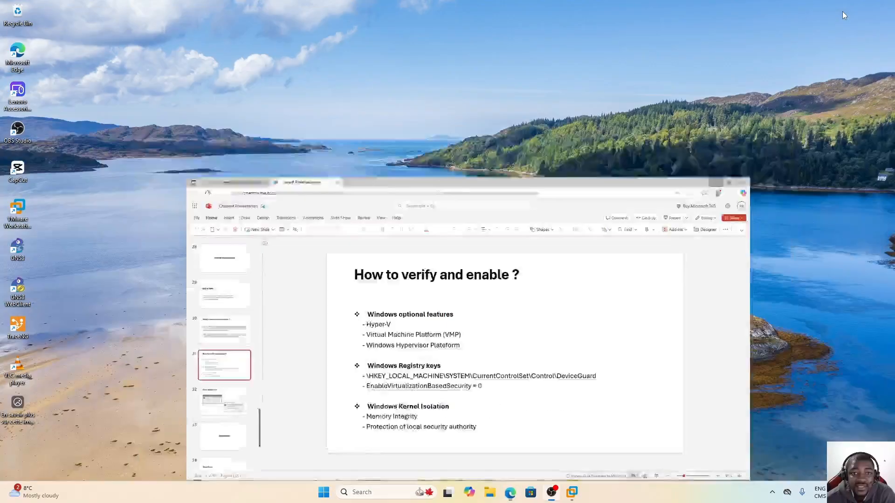
click(510, 491)
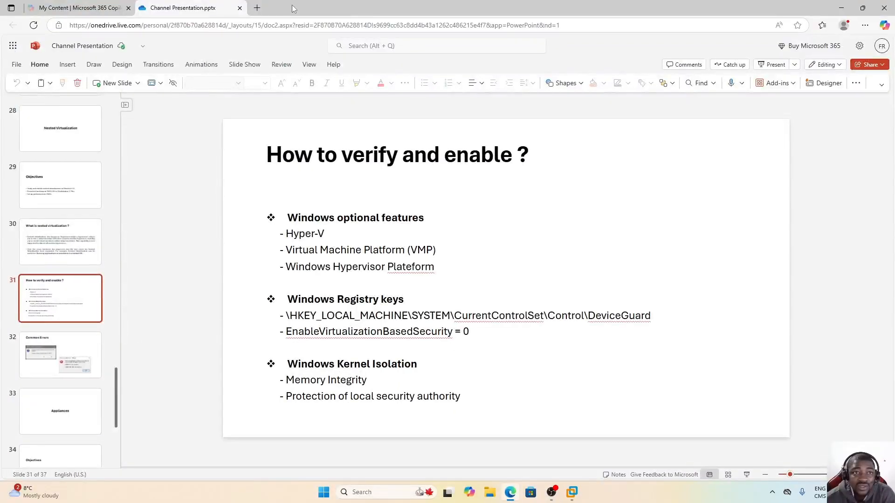
- Open gns3.com in a new browser tab and go through its free download page to the GNS3 VM downloads
click(259, 8)
click(291, 25)
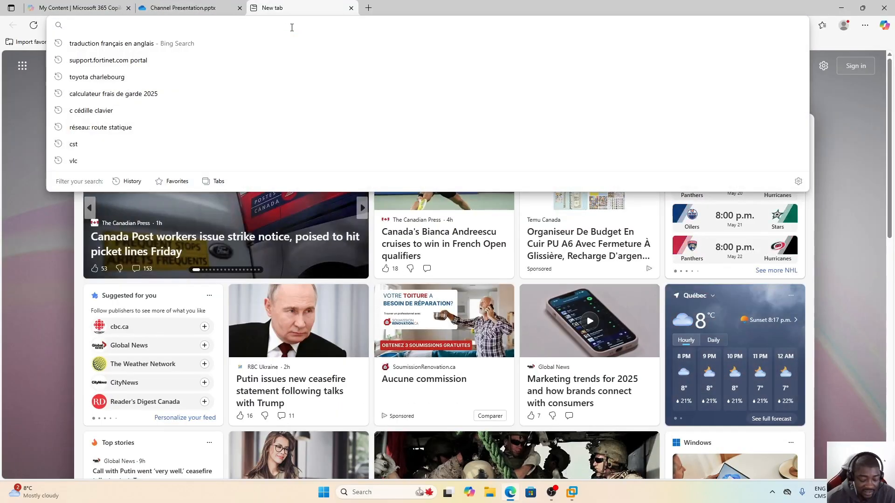
text(gns3.com)
key(Return)
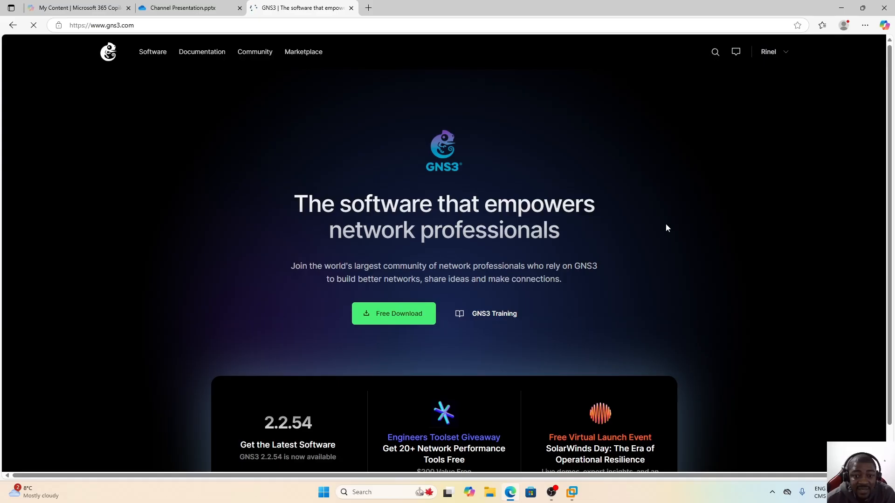
click(388, 317)
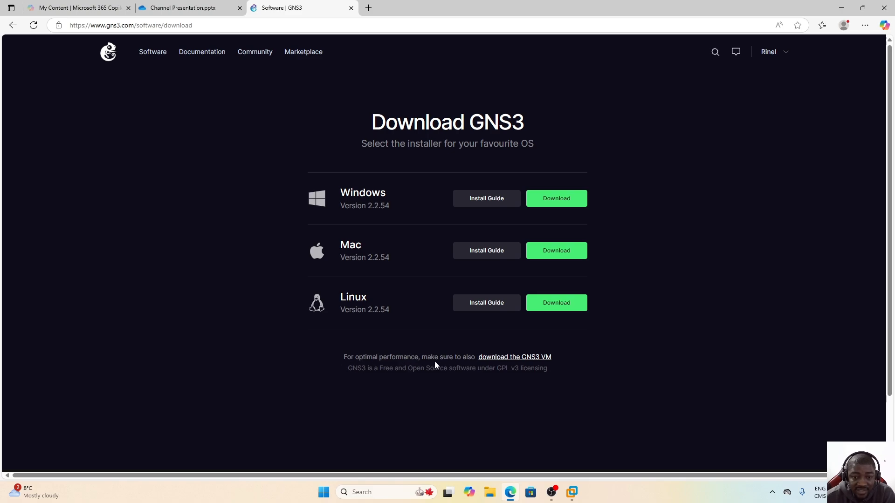
click(531, 359)
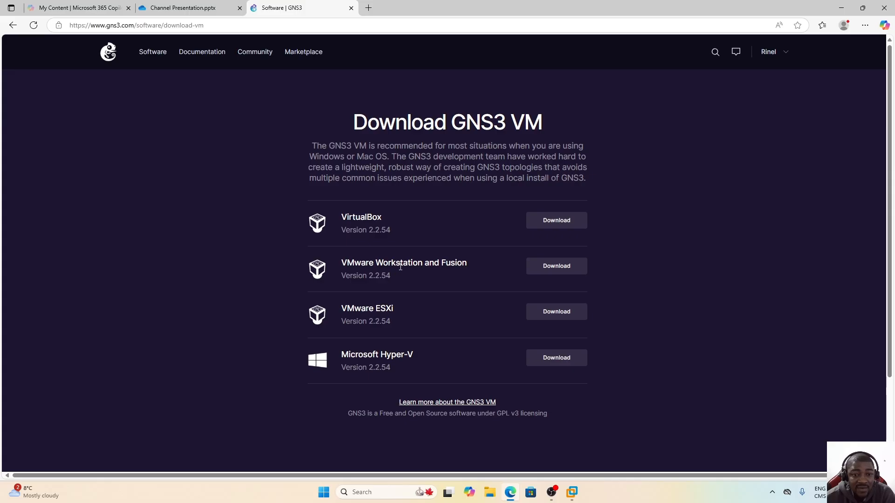
- Download the GNS3 VM for VMware Workstation and Fusion, open the zip in File Explorer just once, and widen its Type column
click(557, 267)
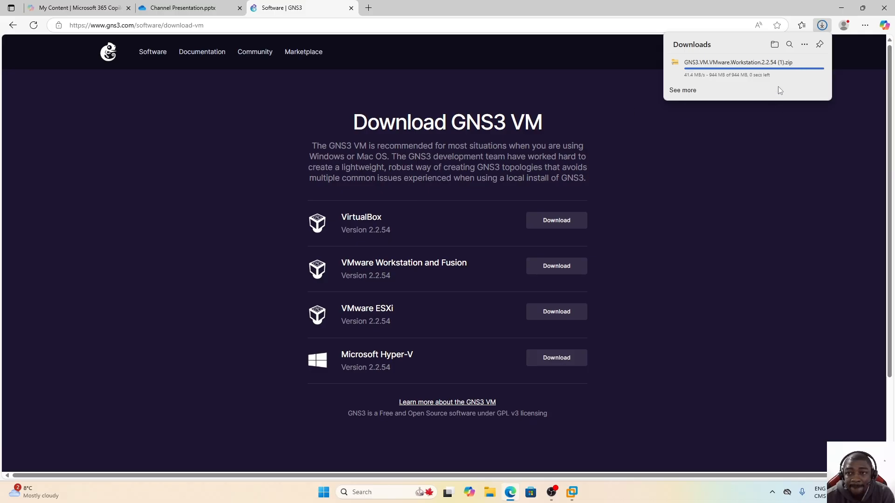
click(693, 72)
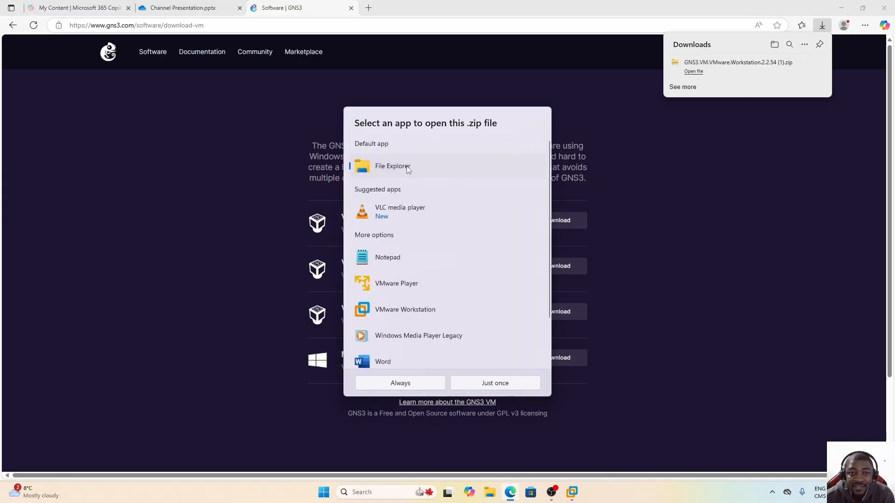
click(494, 383)
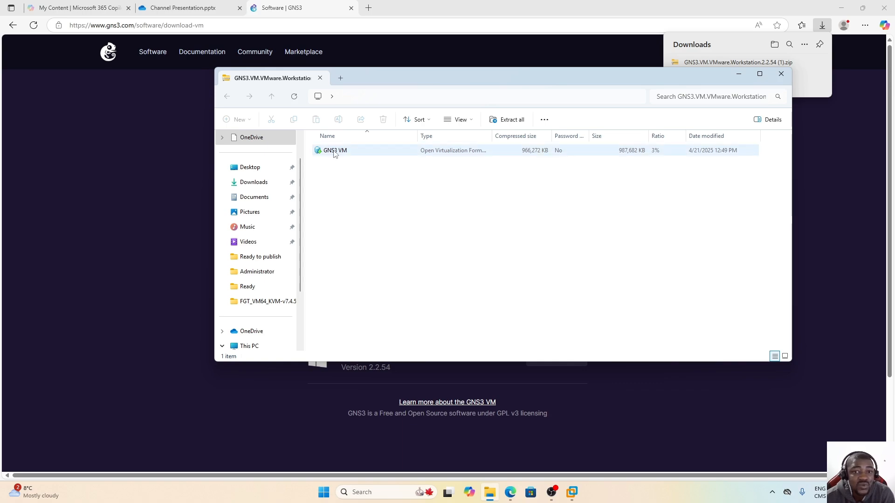
drag(491, 136, 561, 143)
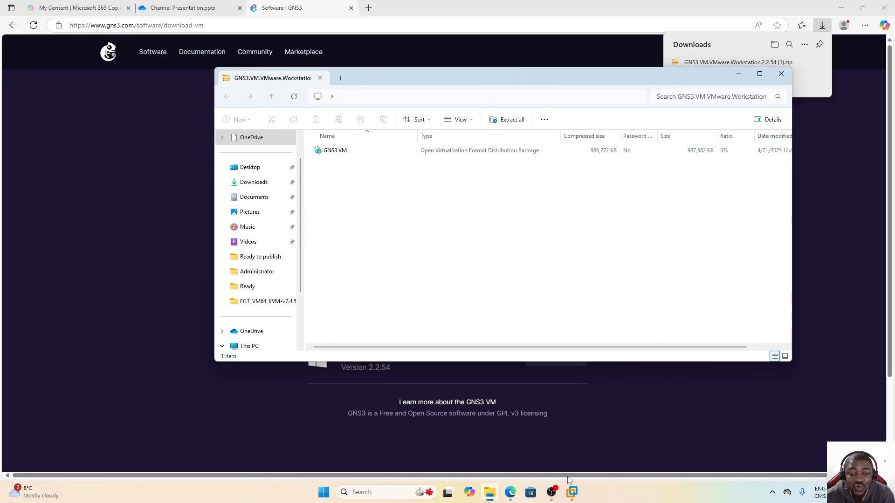
- Switch to VMware Workstation and open the GNS3 VM file from the GNS3.VM.VMware.Workstation.2.2.54 folder in Downloads
click(574, 498)
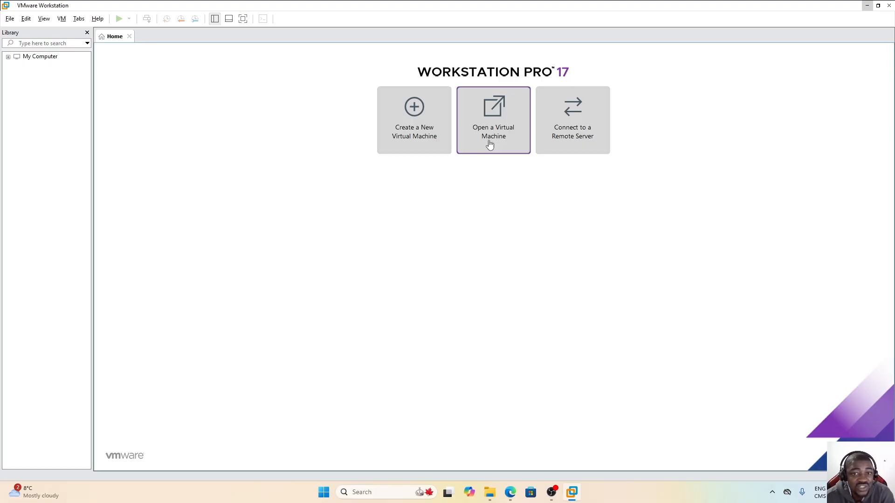
click(494, 114)
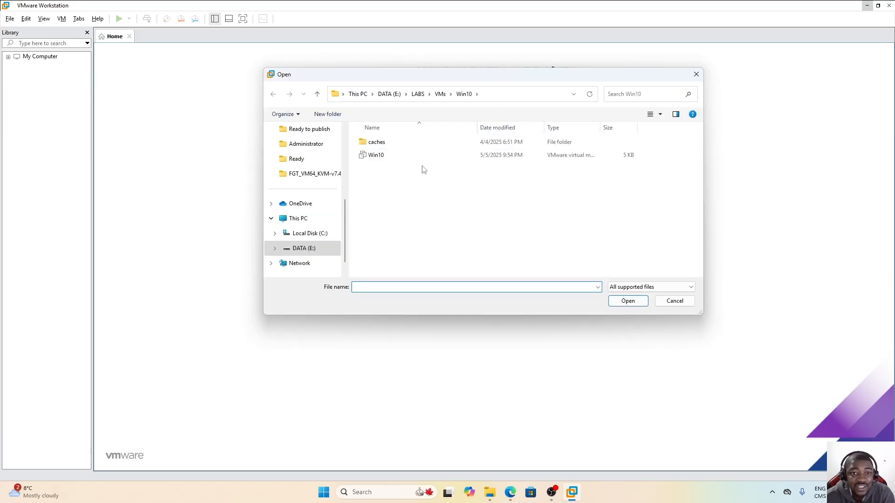
drag(344, 227, 347, 164)
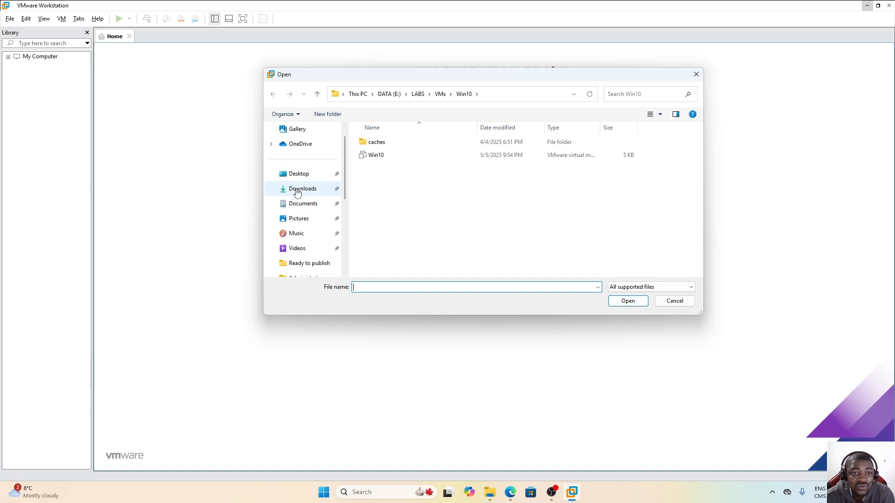
click(300, 188)
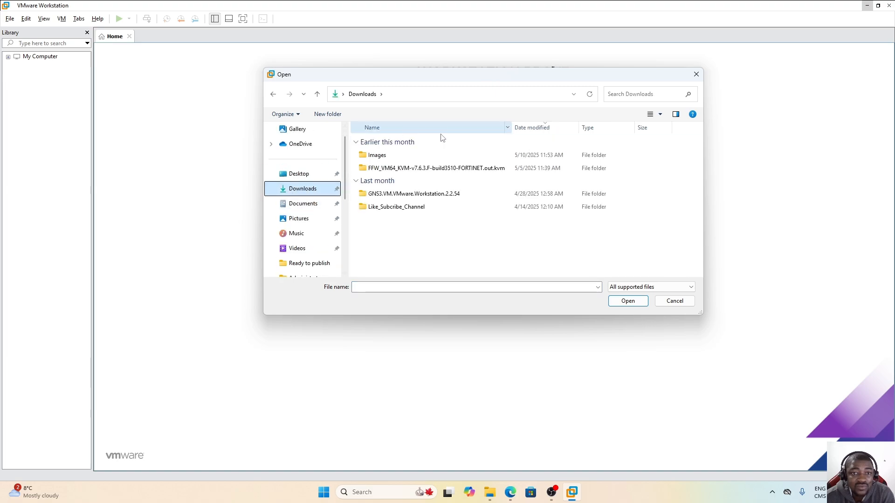
double_click(395, 193)
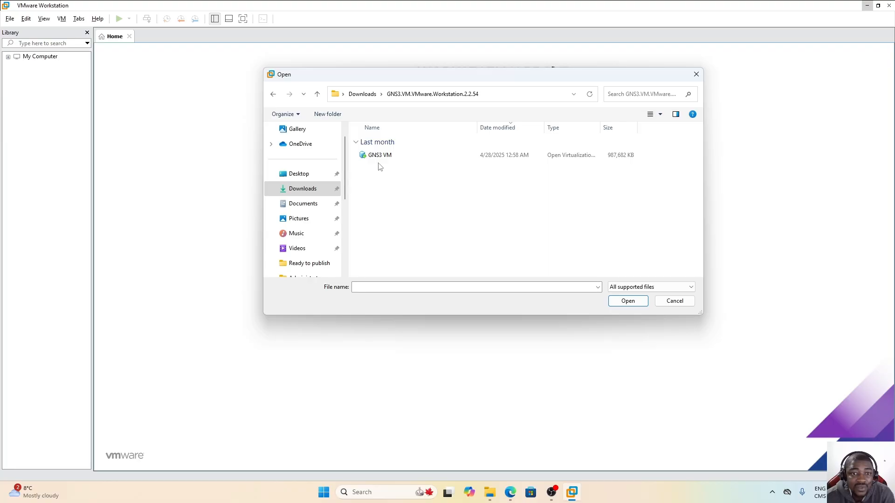
click(388, 156)
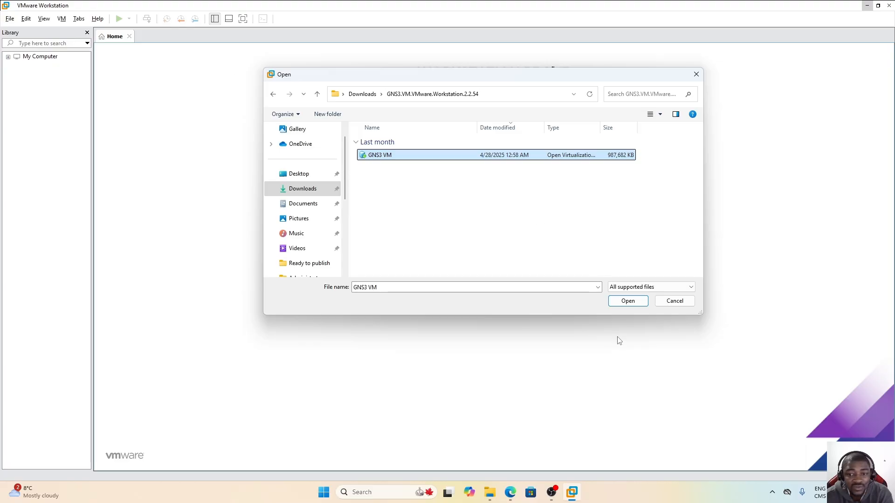
click(629, 301)
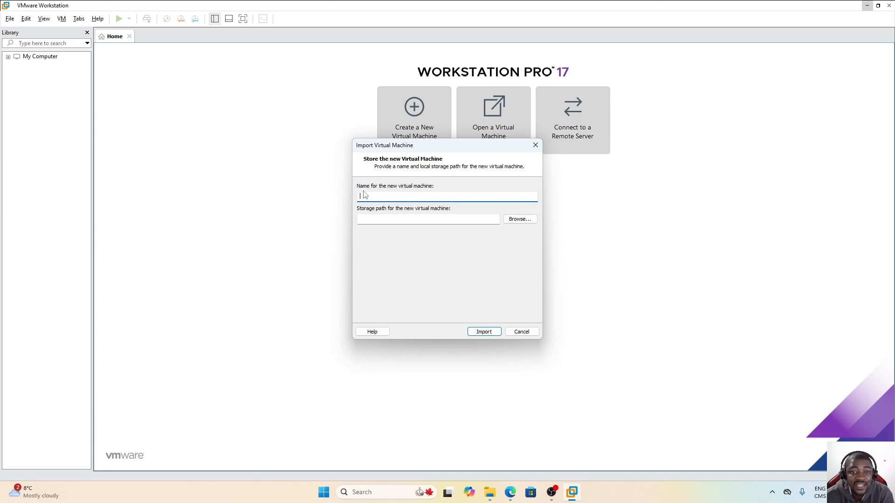
- Name the new virtual machine GNS3 VM and import it to the default storage path
key(Caps_Lock)
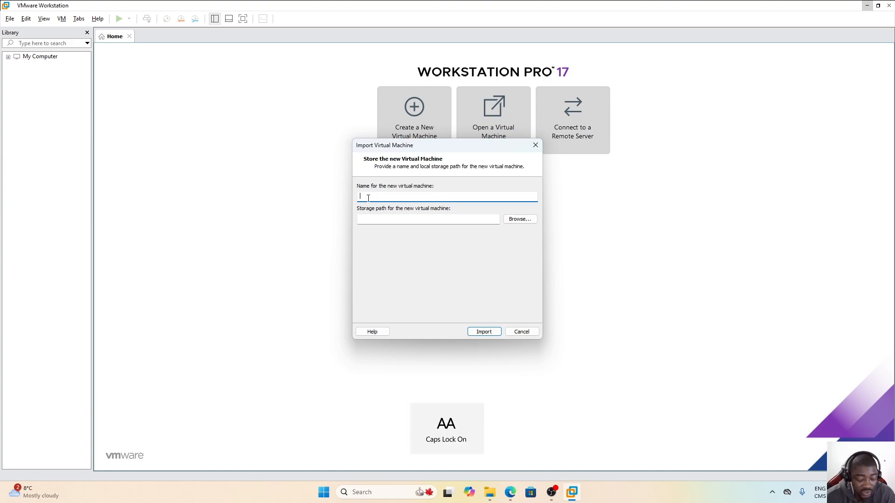
text(GNS3)
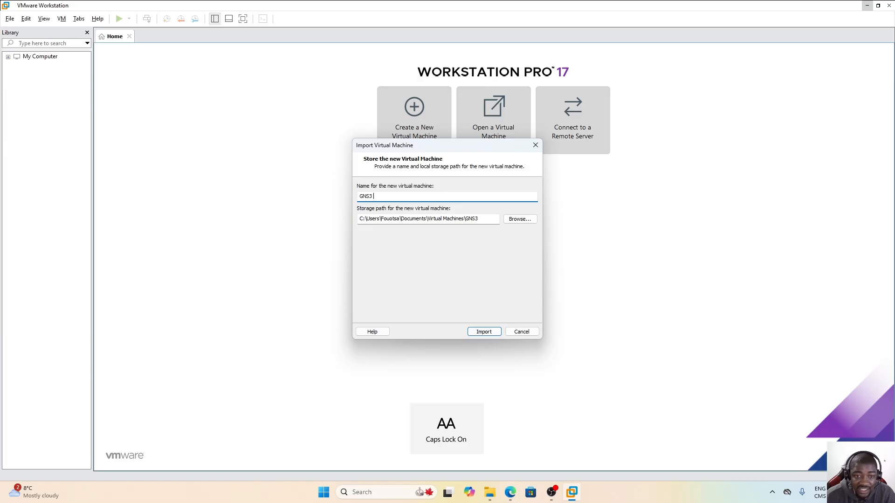
text( V)
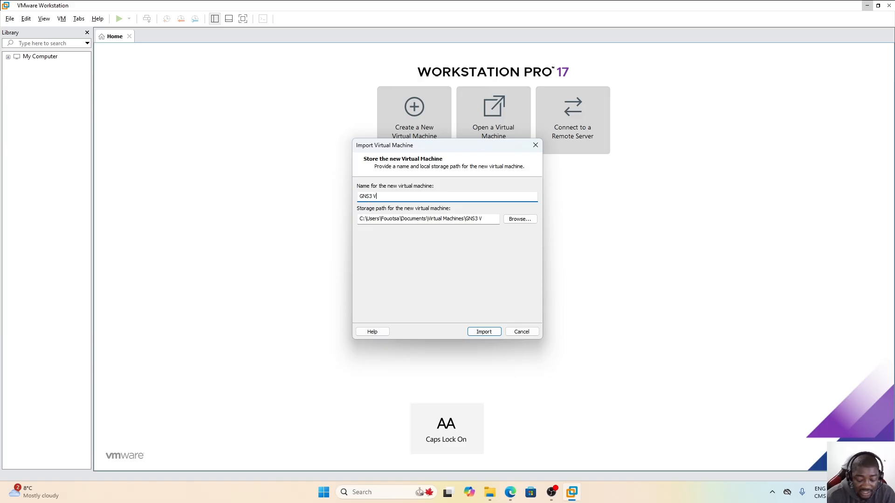
text(M)
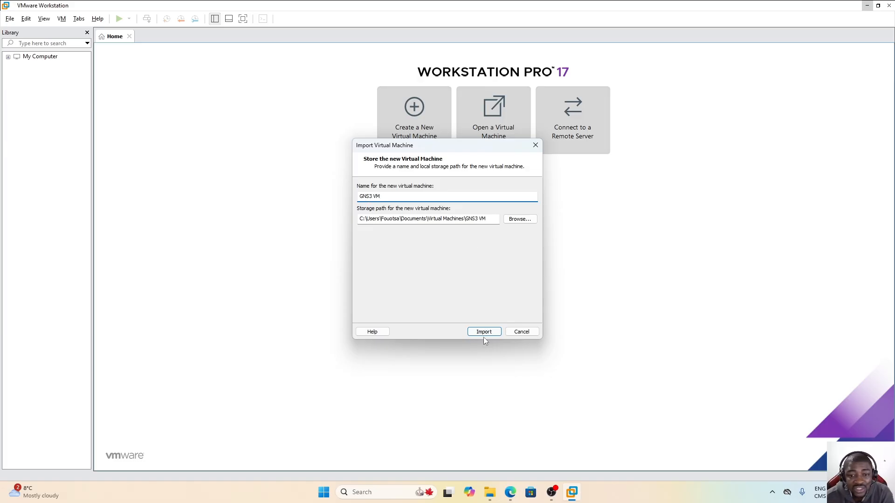
click(484, 332)
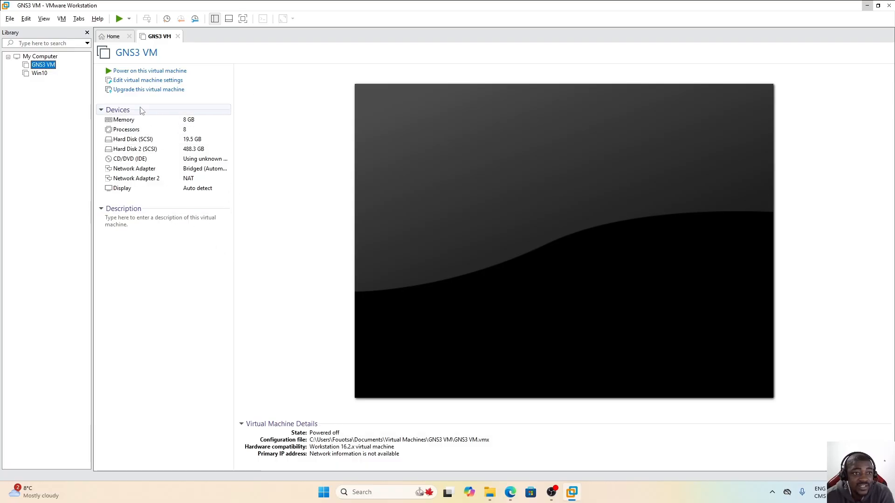
- Enable Virtualize CPU performance counters for the GNS3 VM's processors, check the first network adapter's connection, and apply the settings
click(143, 81)
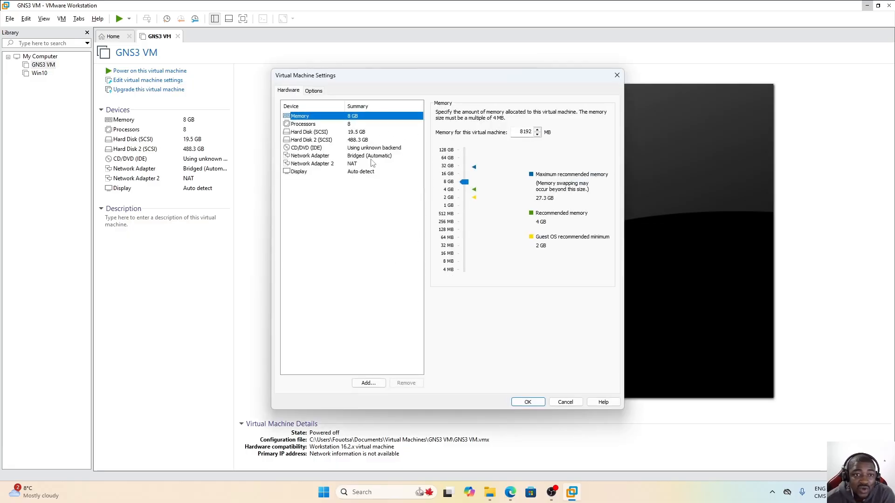
click(298, 125)
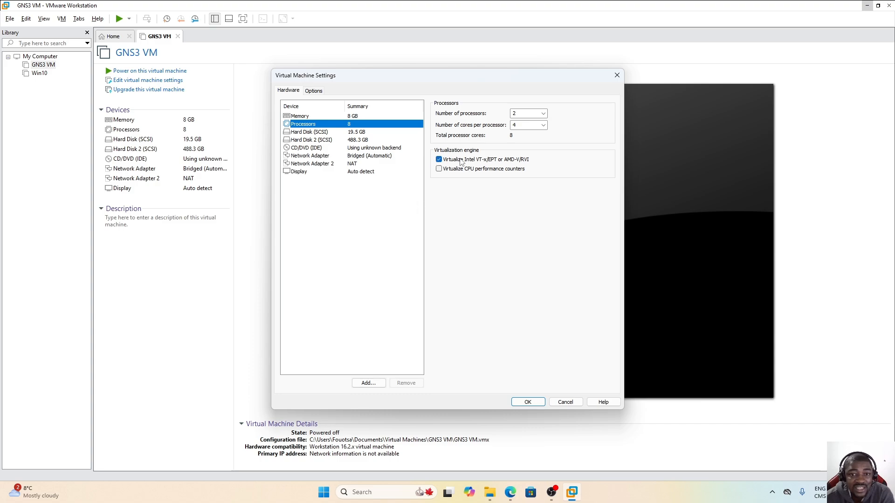
click(439, 169)
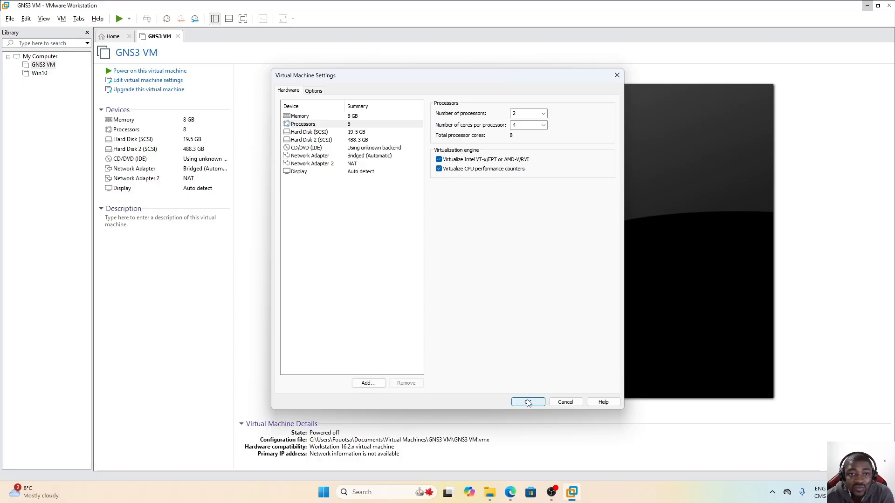
click(363, 157)
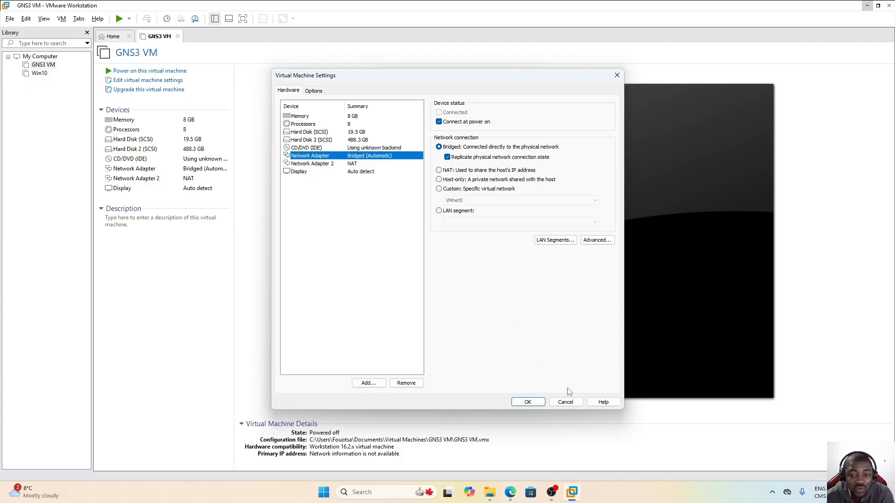
click(528, 402)
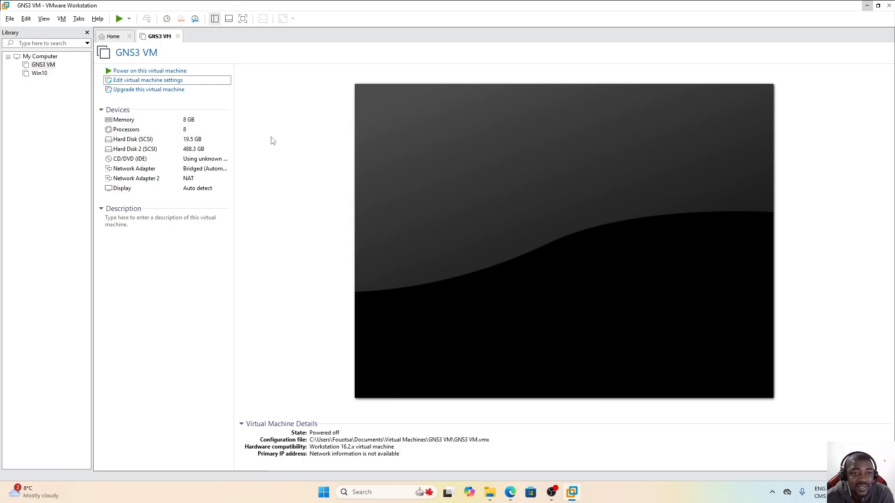
- Power on the GNS3 VM in VMware Workstation and launch GNS3 from Windows
click(149, 72)
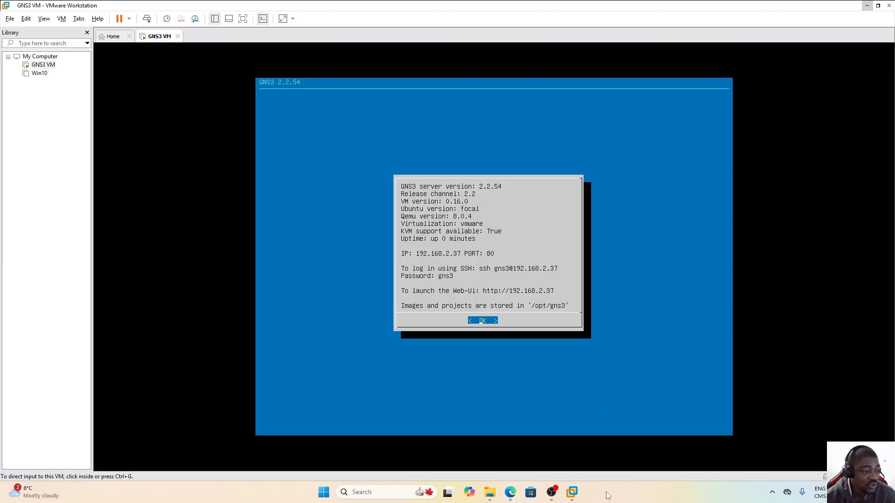
key(super)
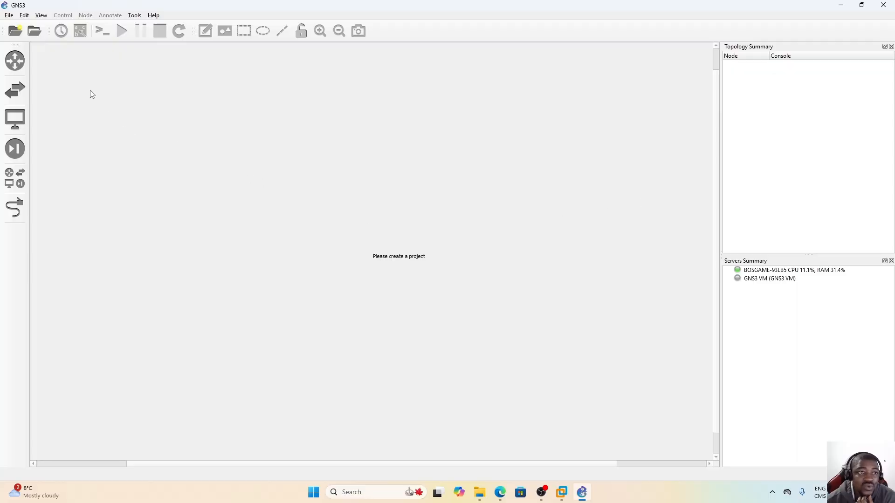
- Review the GNS3 VM preferences, select VMware Workstation / Player (recommended) as the virtualization engine, and accept the preferences
click(25, 15)
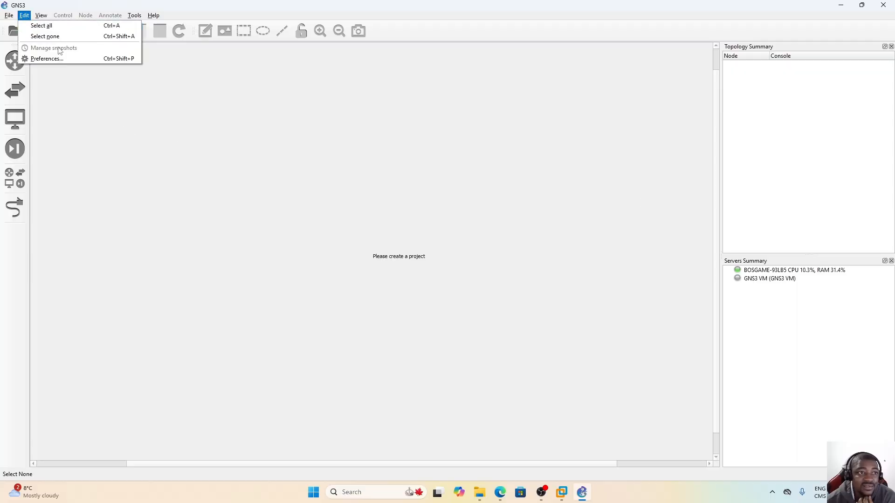
click(52, 58)
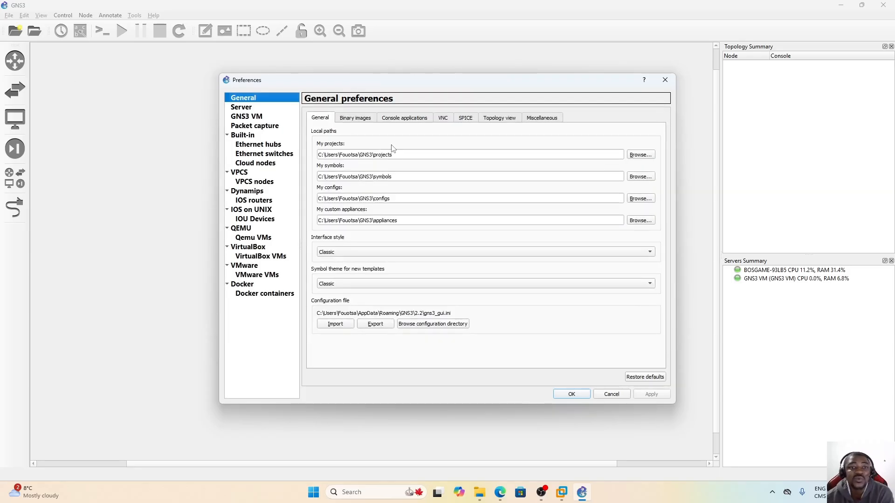
click(243, 108)
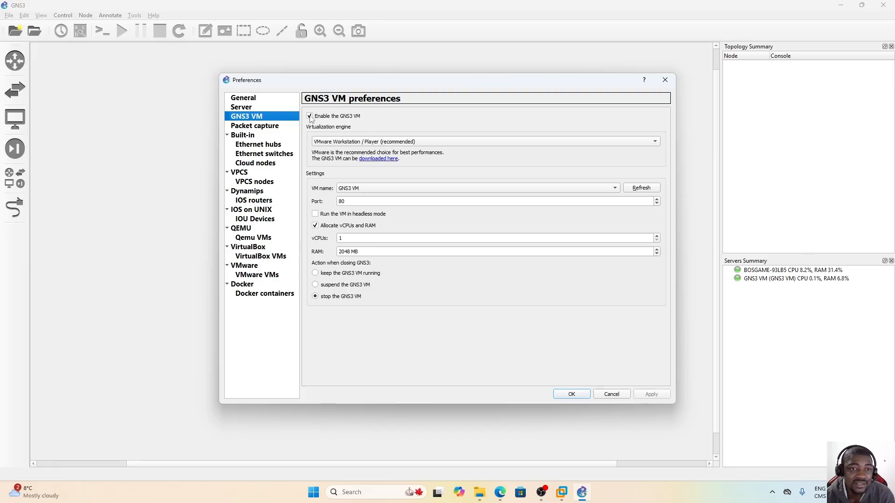
click(454, 142)
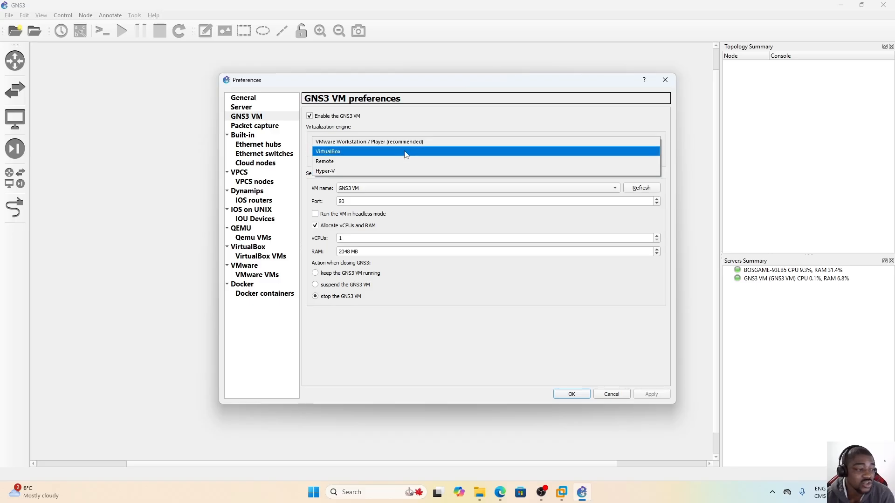
click(369, 143)
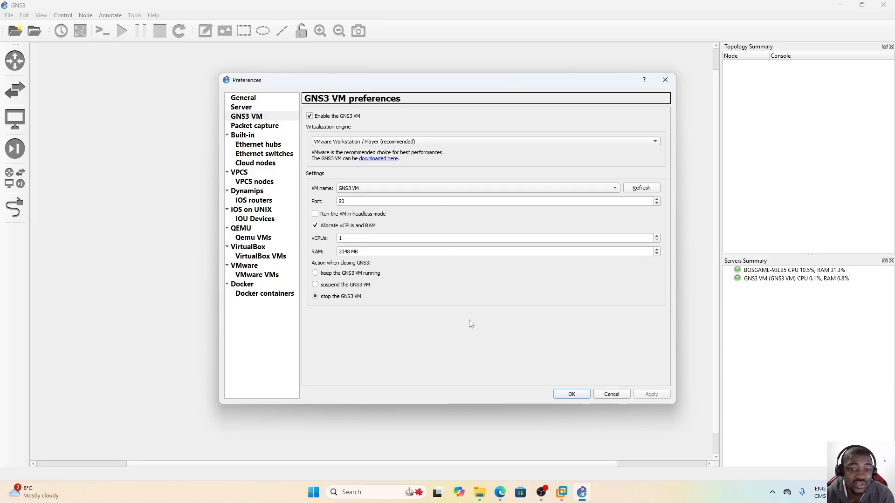
click(570, 395)
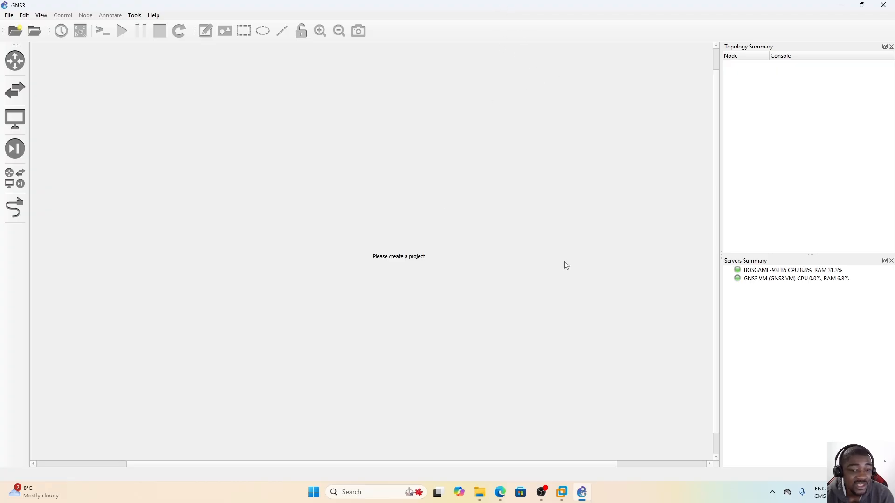
- Check the running GNS3 VM's server information screen in VMware Workstation, then minimize VMware Workstation to return to GNS3
click(562, 492)
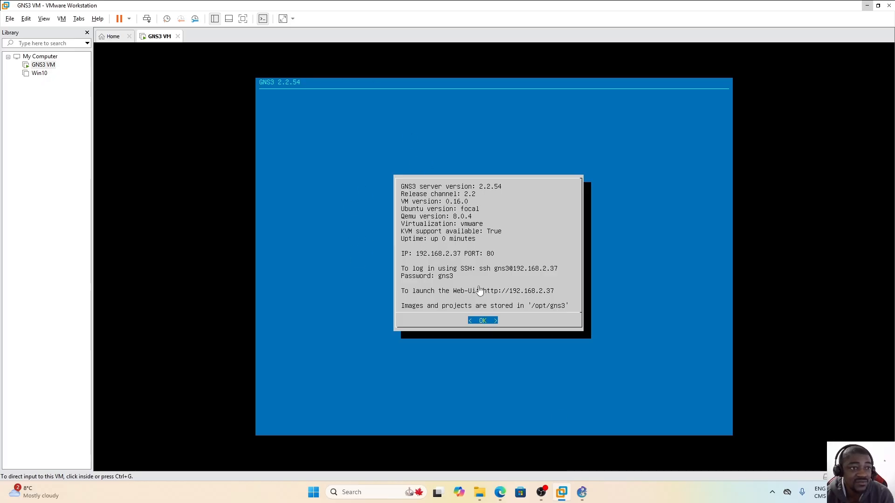
click(582, 498)
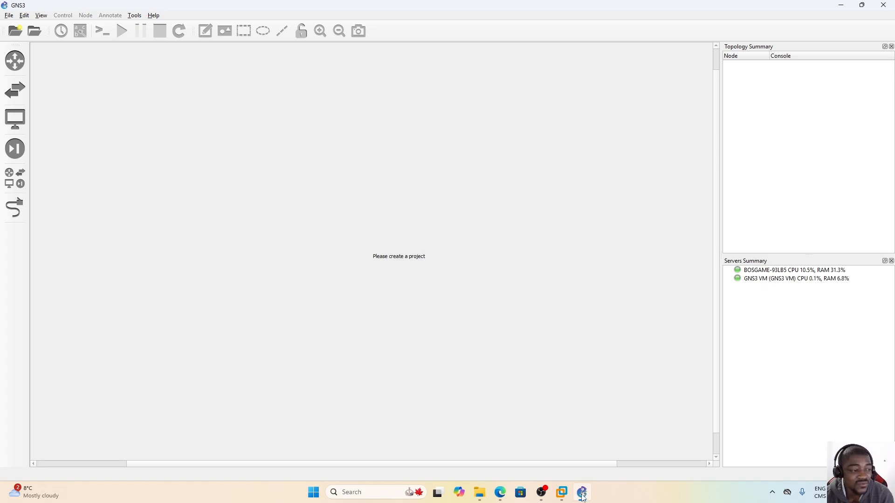
mouse_move(556, 496)
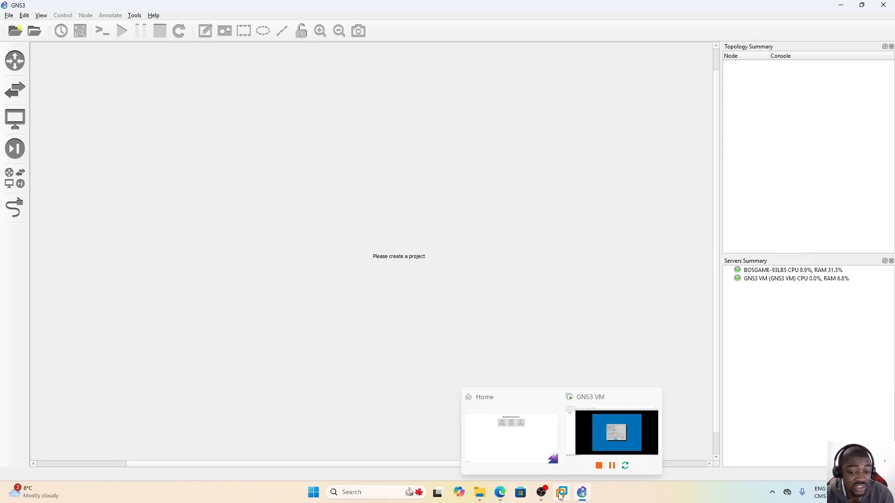
click(591, 441)
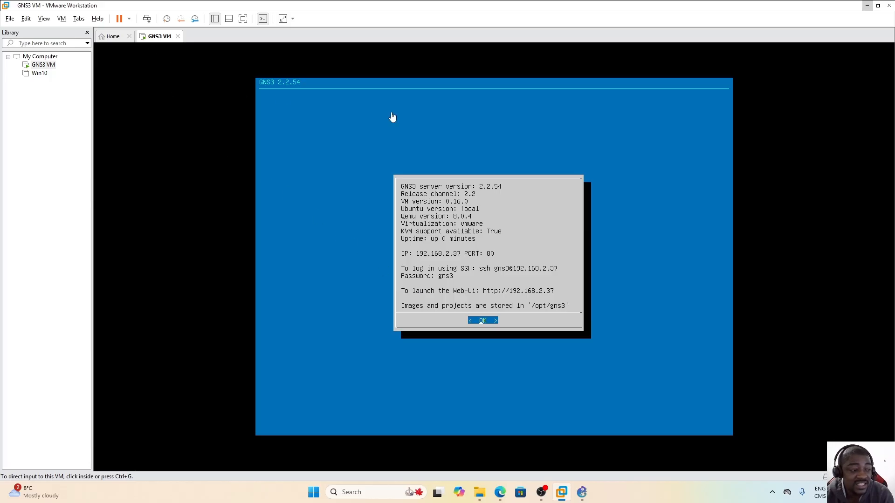
click(867, 6)
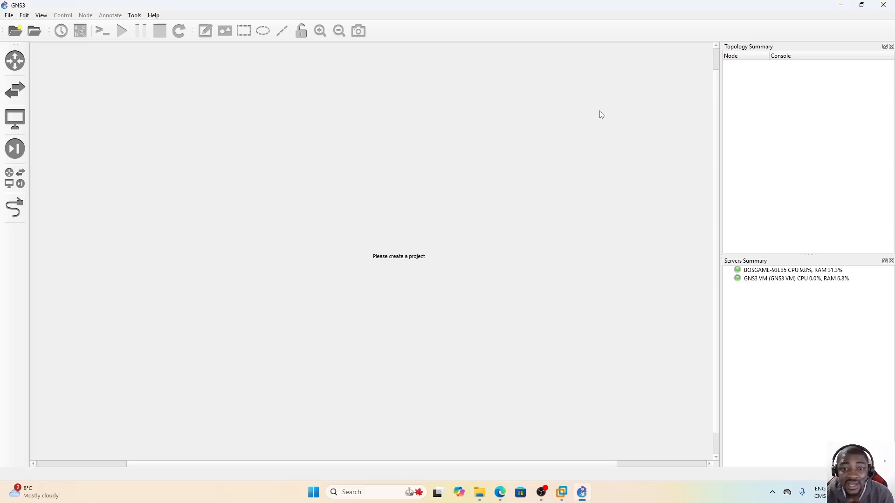